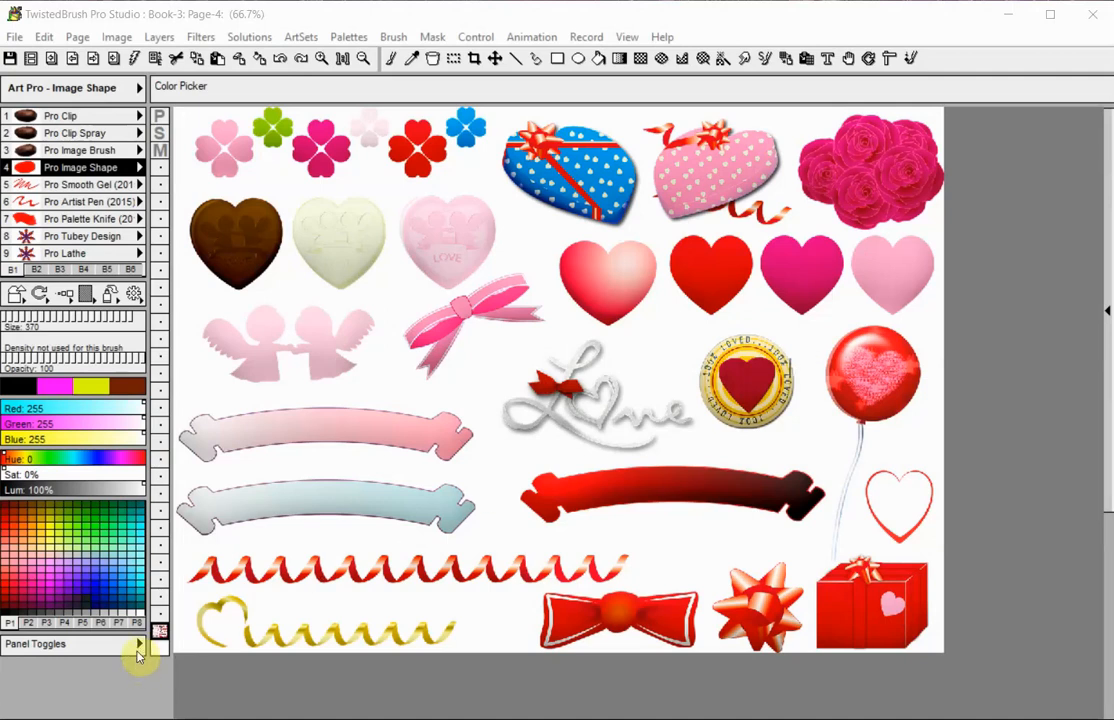
Show the Clips panel
click(140, 646)
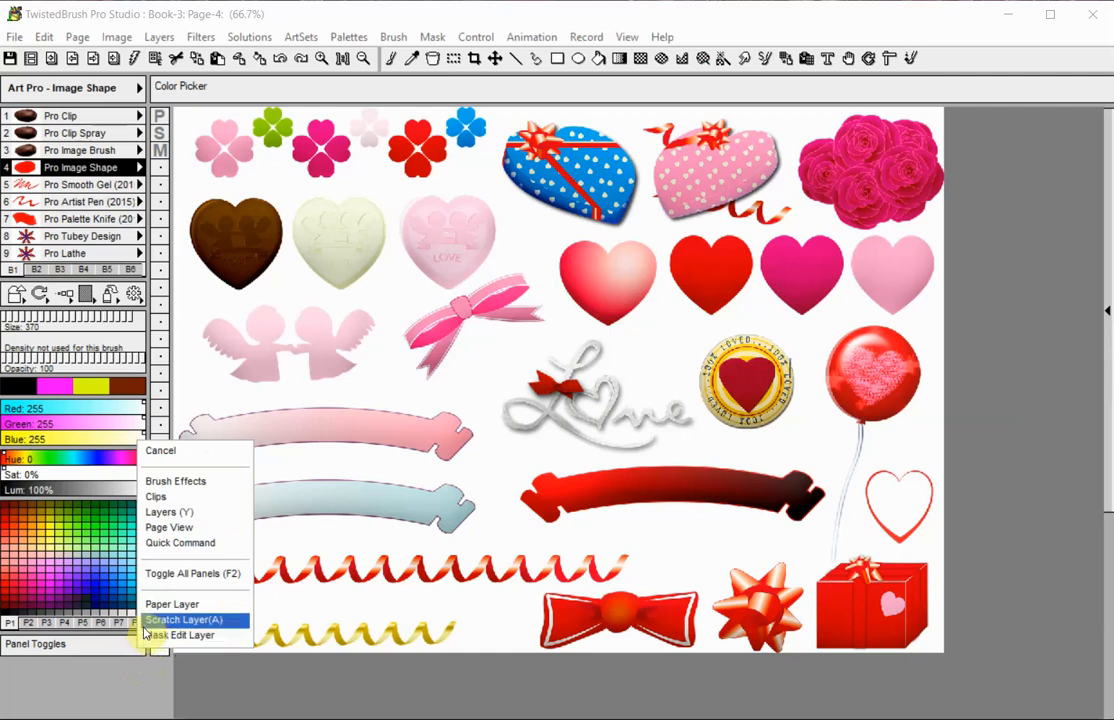
click(155, 496)
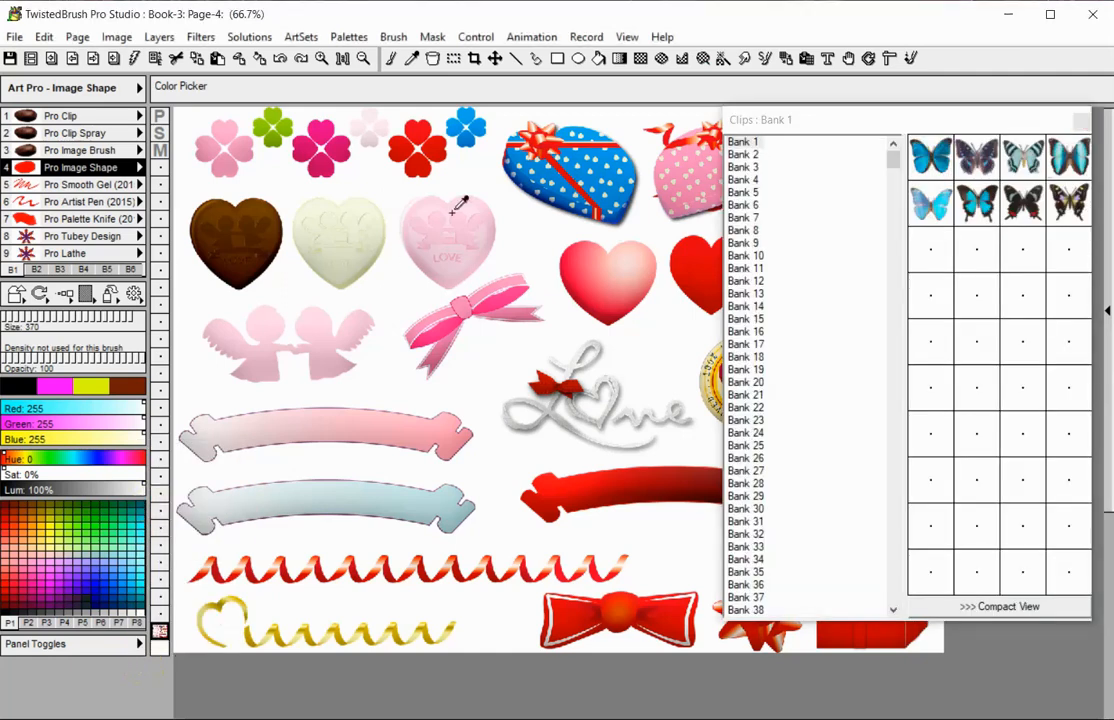
Toggle the Clips panel with the view command, and toggle it again from the Paste tool's options
click(627, 37)
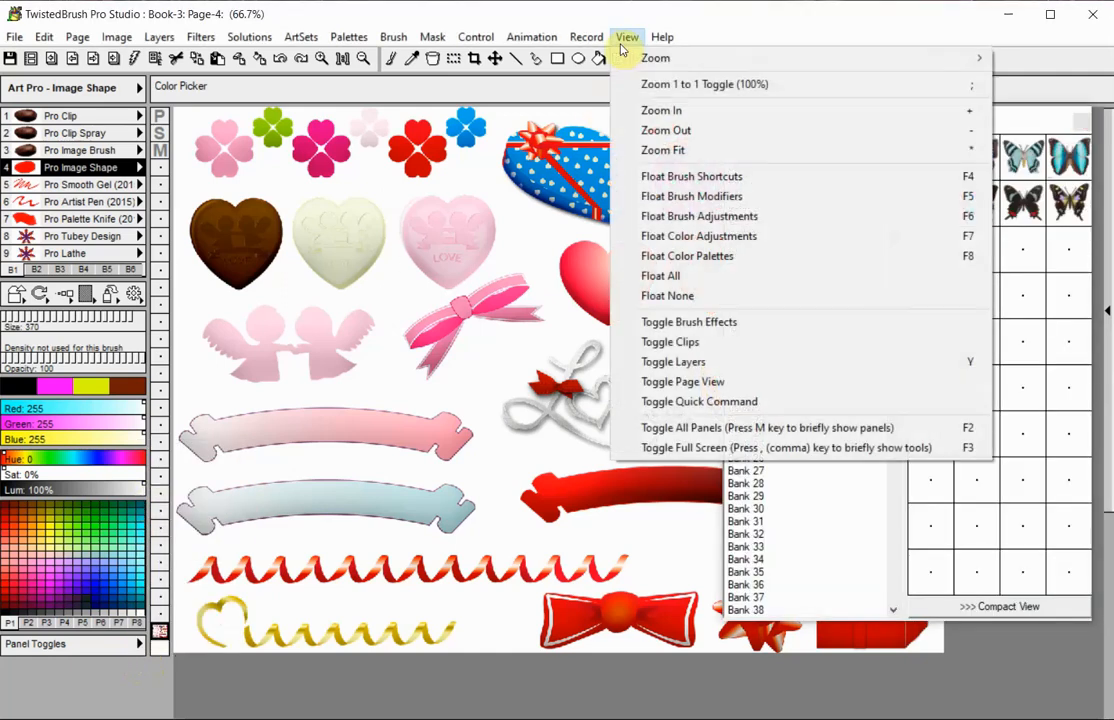
click(651, 341)
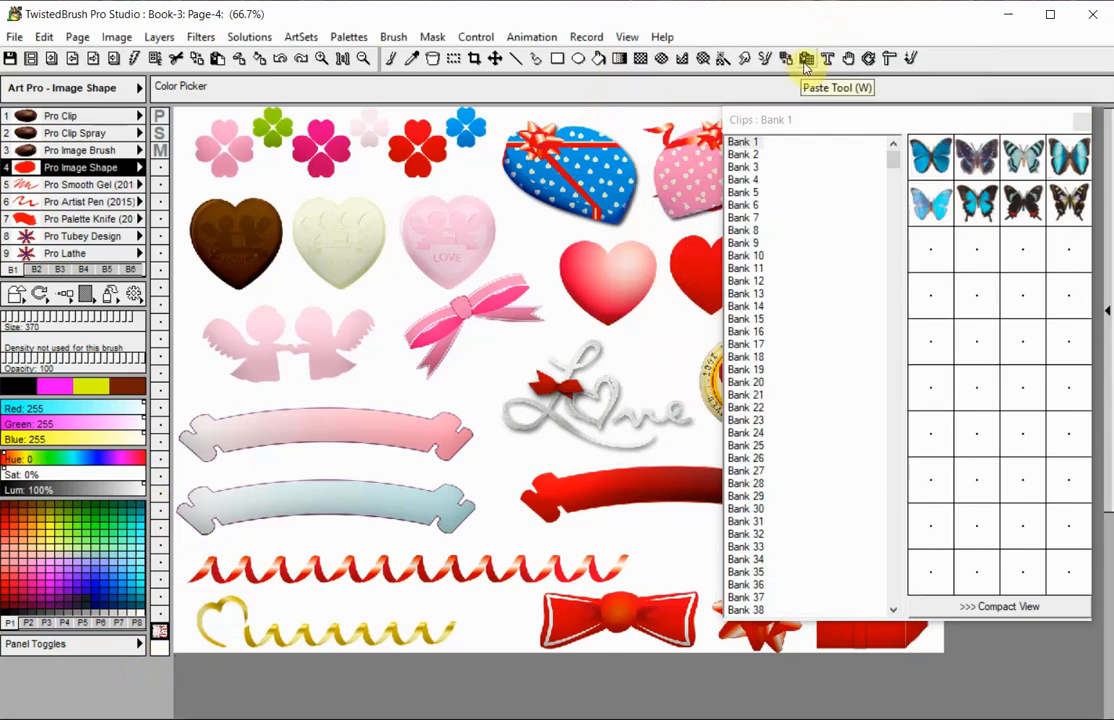
click(806, 60)
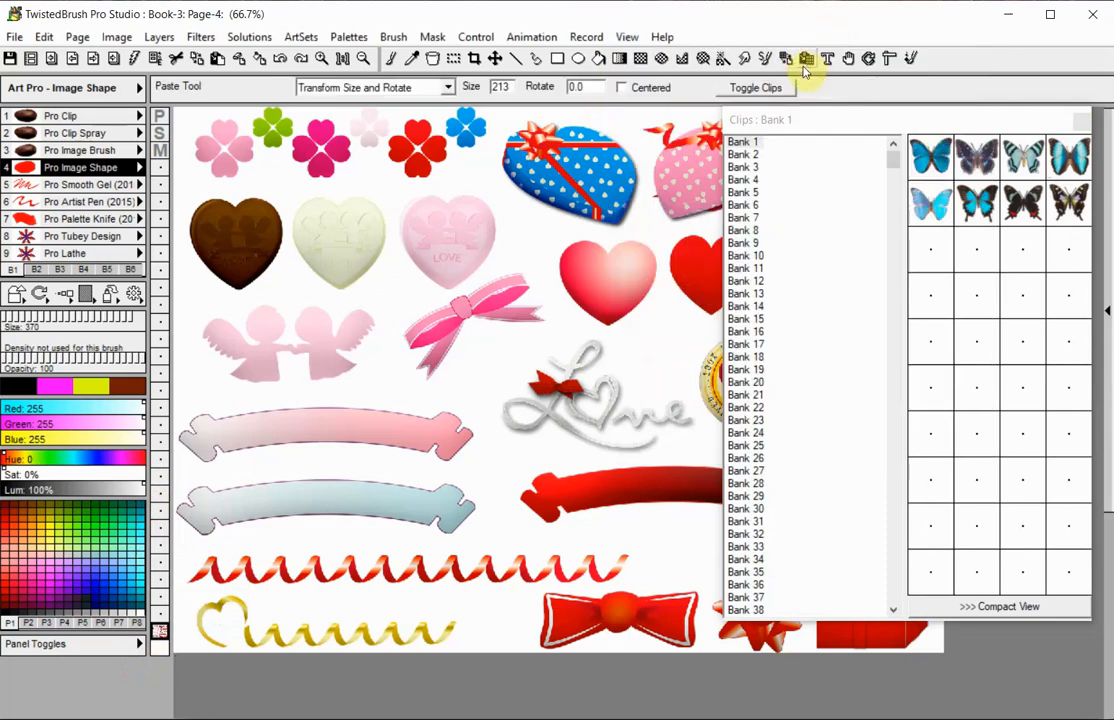
click(777, 92)
click(777, 92)
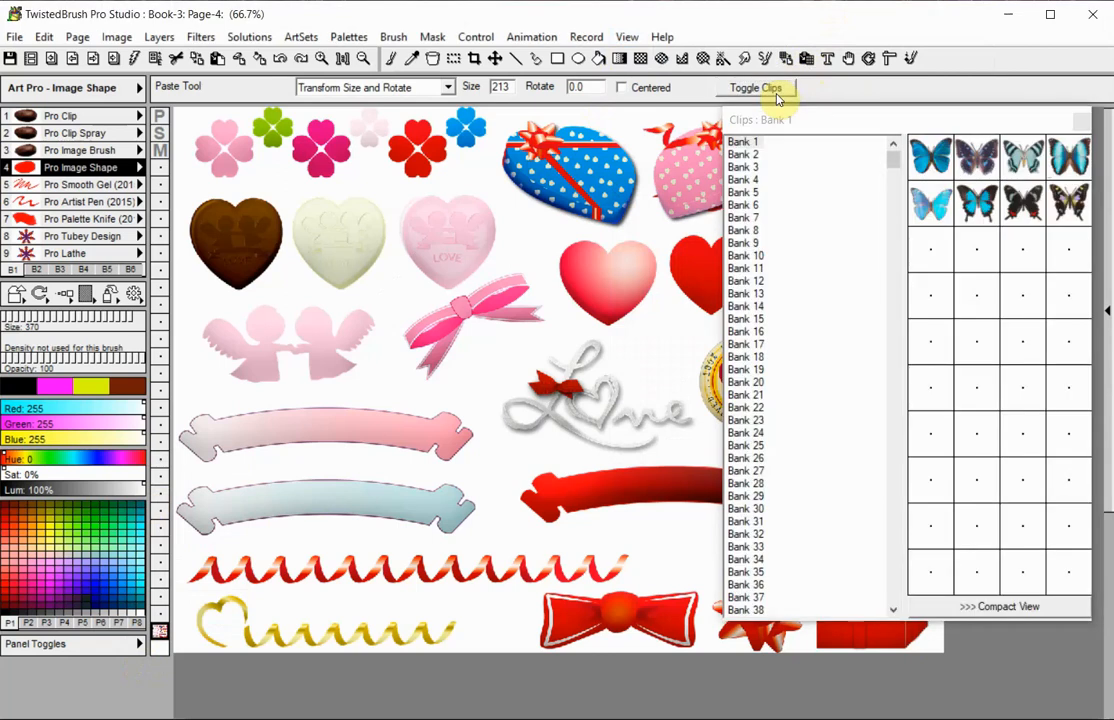
Show the Quick Command panel and toggle the Clips panel with its Clips command
click(138, 646)
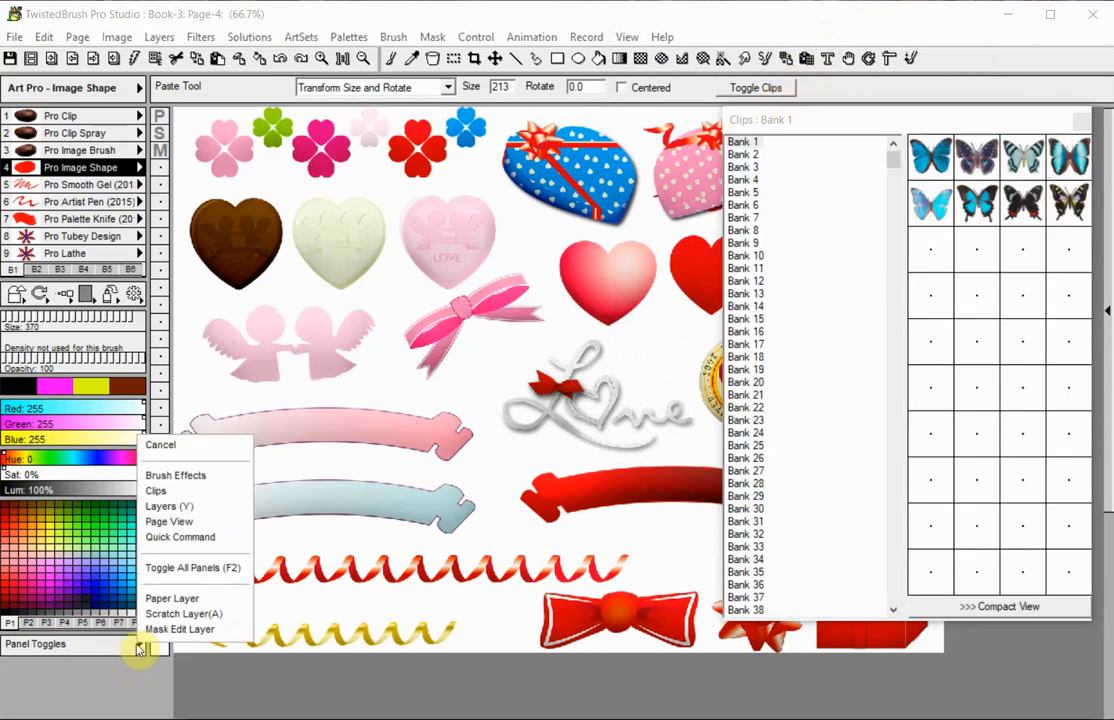
click(180, 537)
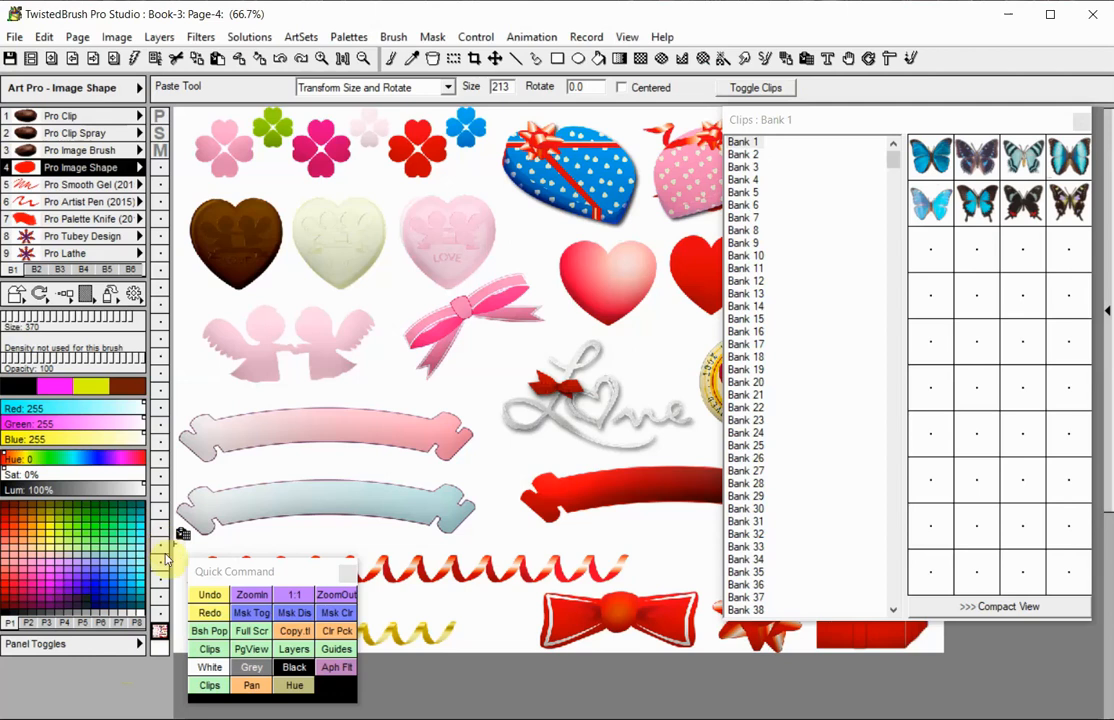
click(212, 686)
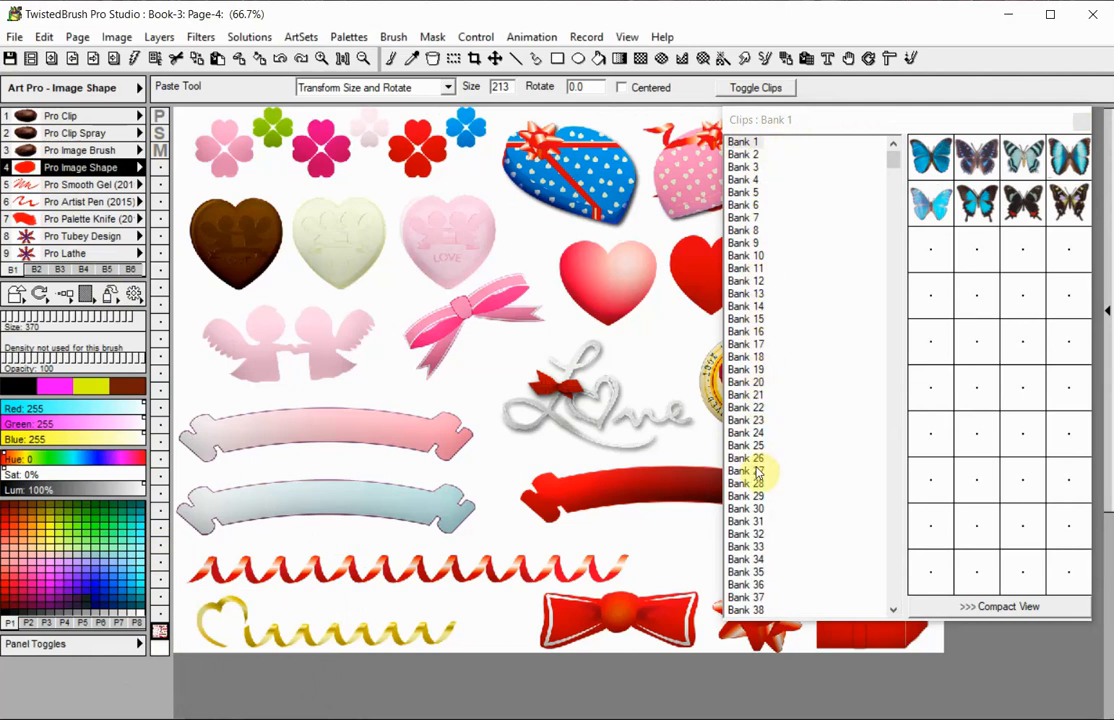
Browse the clip bank list, then try the compact view of the Clips panel and return to the expanded view
mouse_move(893, 157)
mouse_down()
mouse_move(895, 612)
mouse_move(879, 166)
mouse_up()
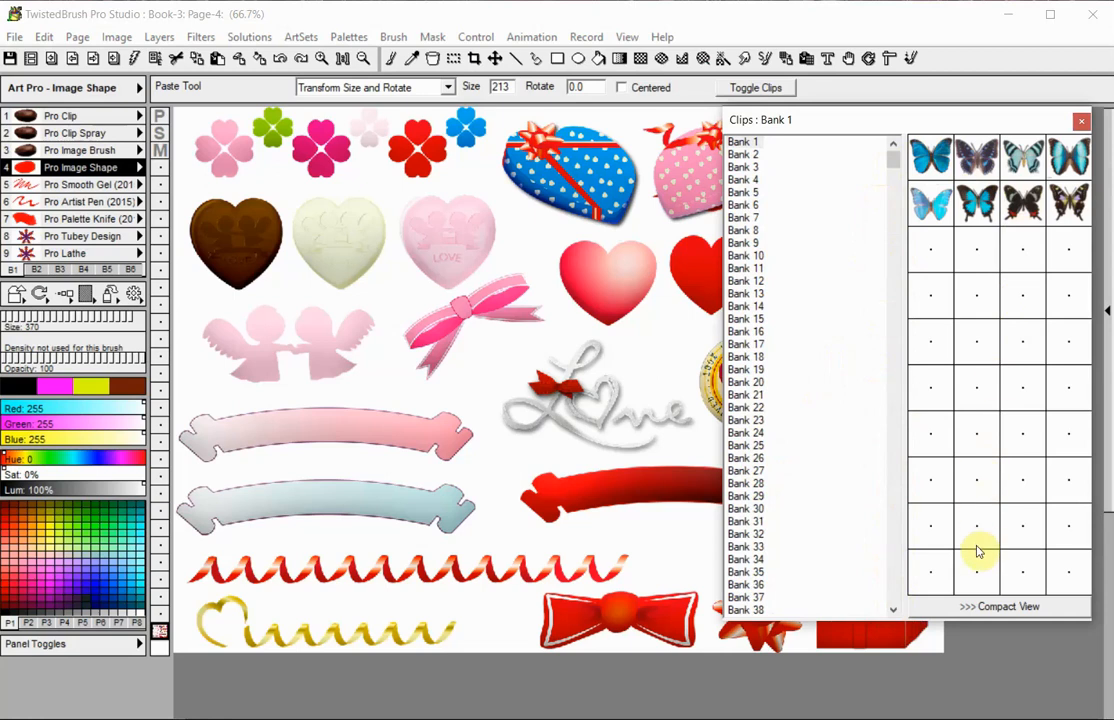
click(1000, 606)
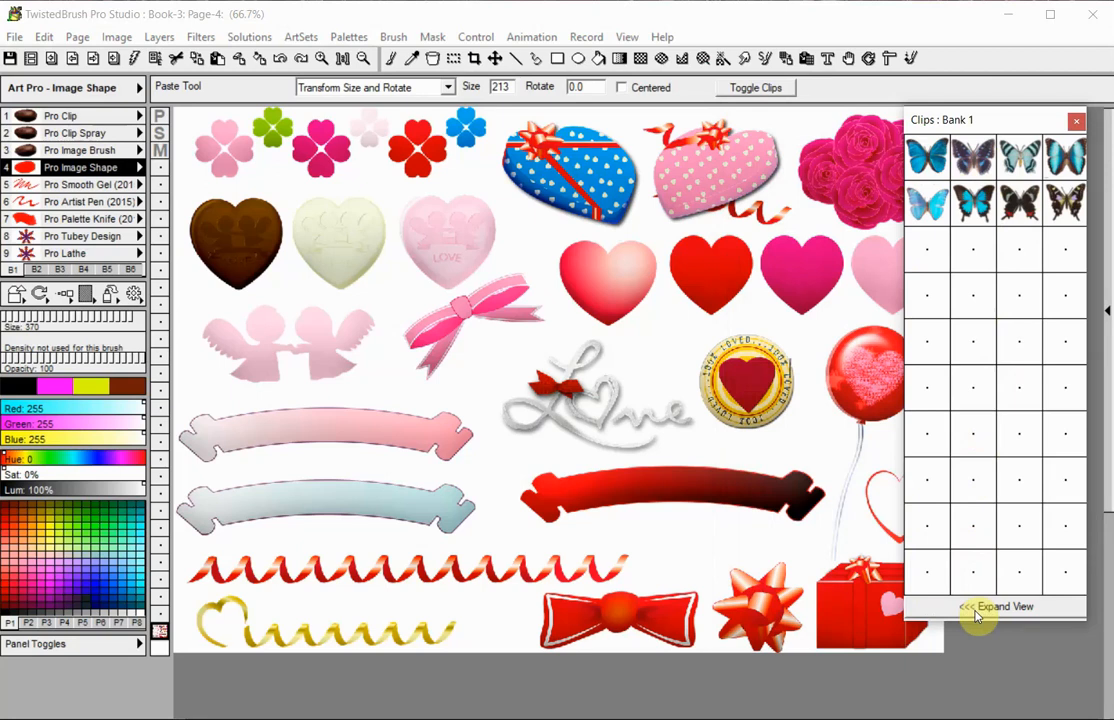
click(977, 610)
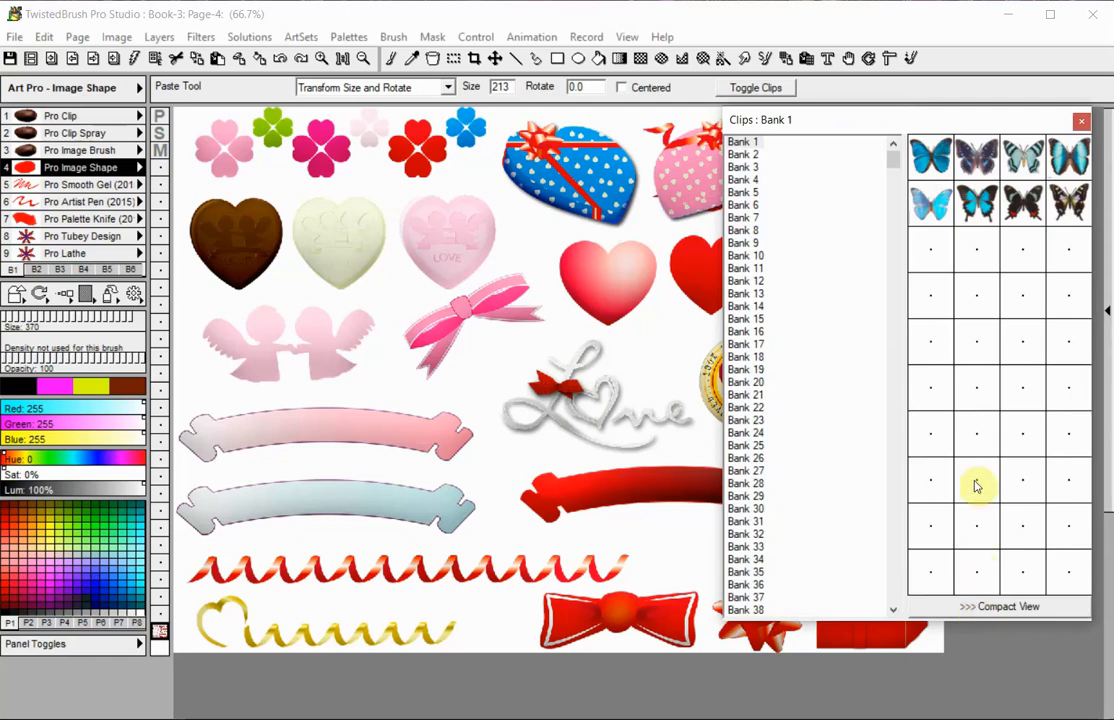
Flip the second butterfly clip in Bank 1 vertically
right_click(972, 160)
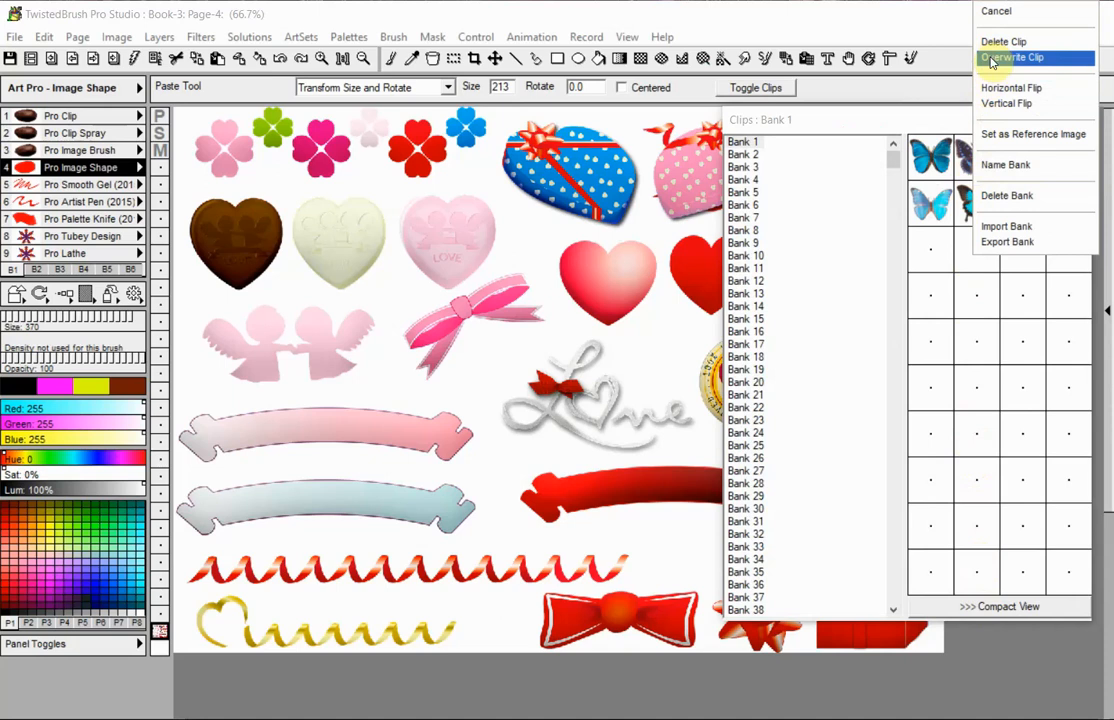
click(992, 104)
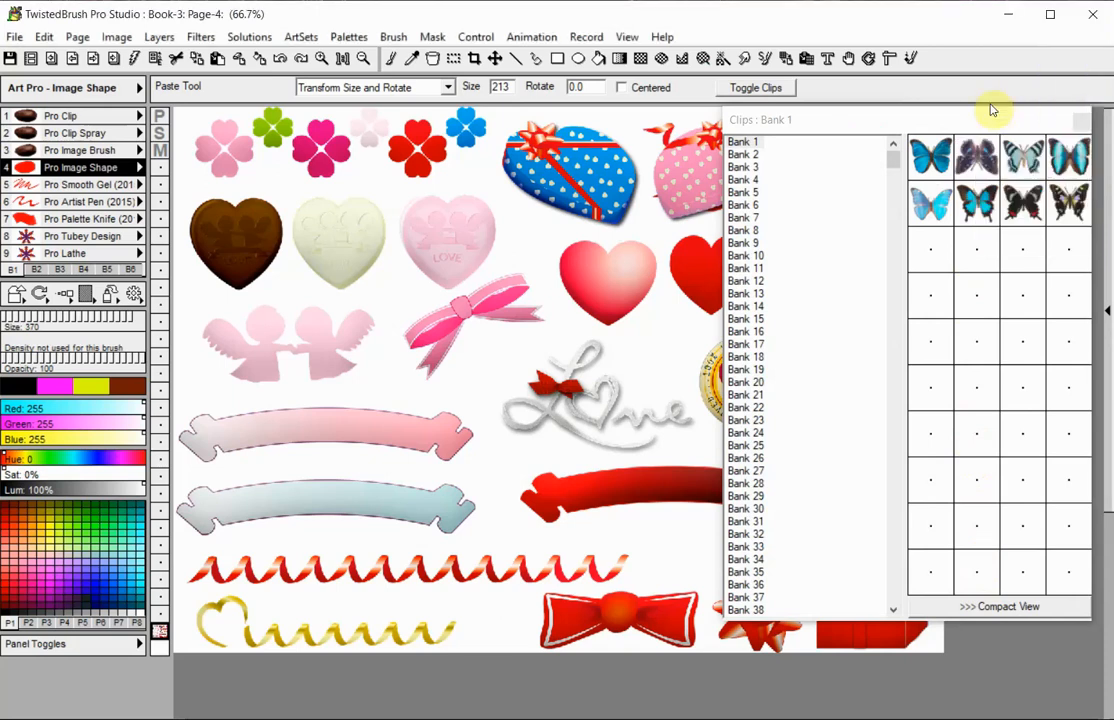
Set the first blue butterfly clip in Bank 1 as a reference image, then close the reference image window
right_click(985, 168)
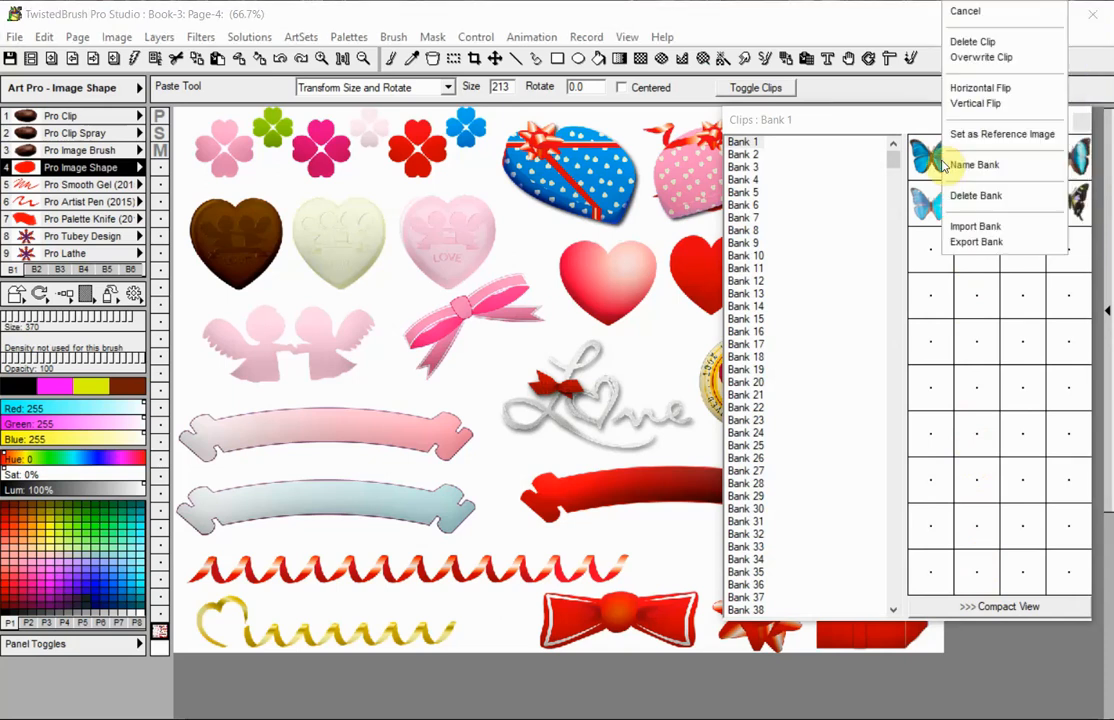
click(960, 134)
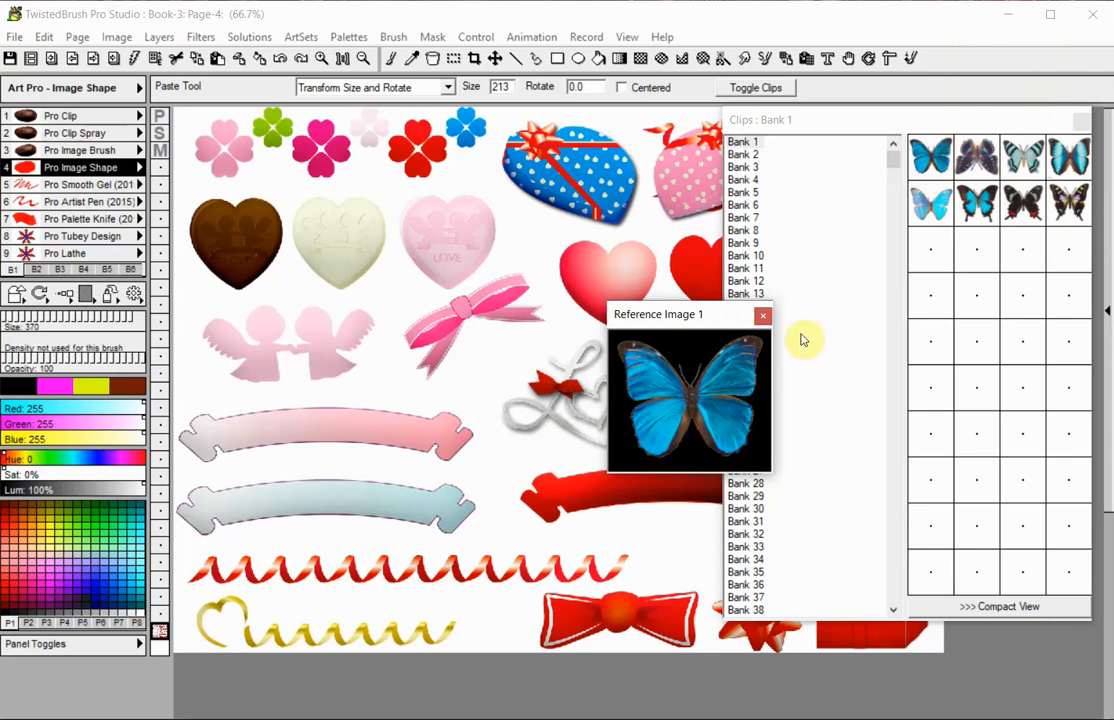
click(763, 315)
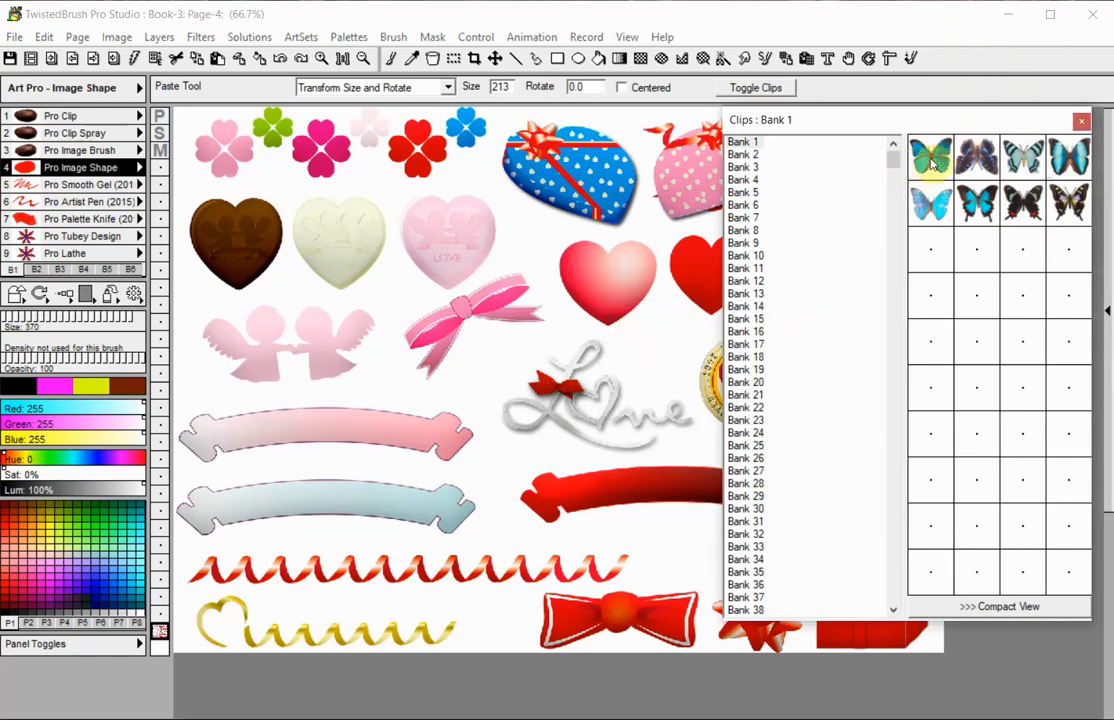
Name clip Bank 1 "Butterflies"
right_click(925, 165)
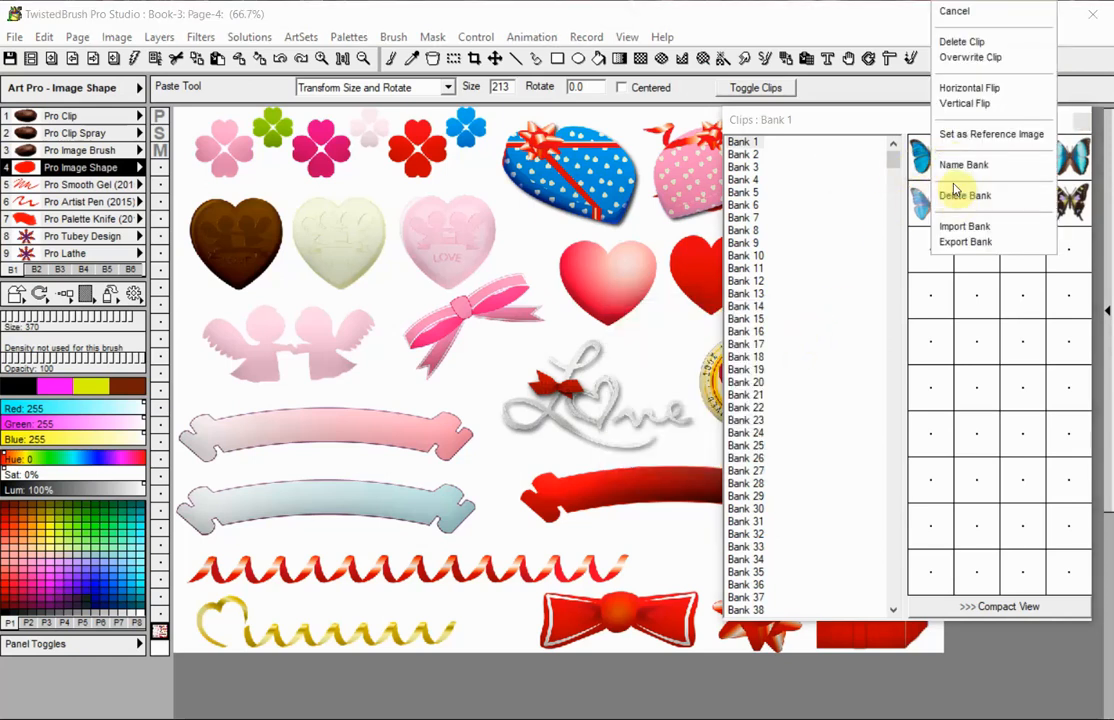
click(958, 165)
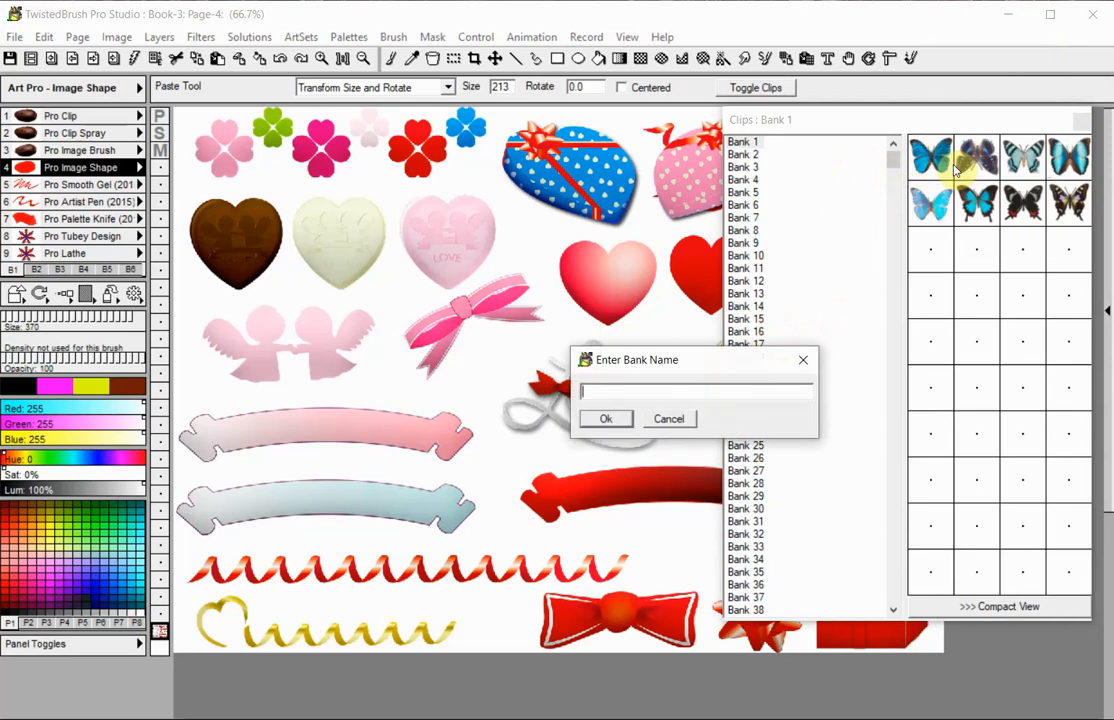
text(Butterflies)
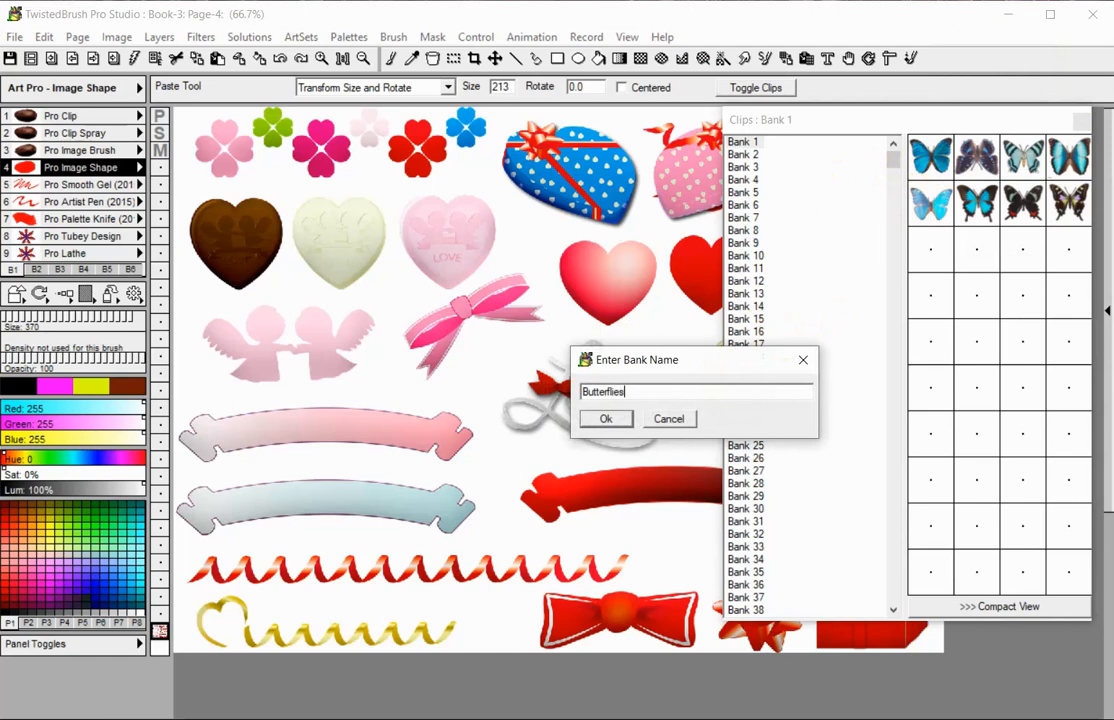
key(Return)
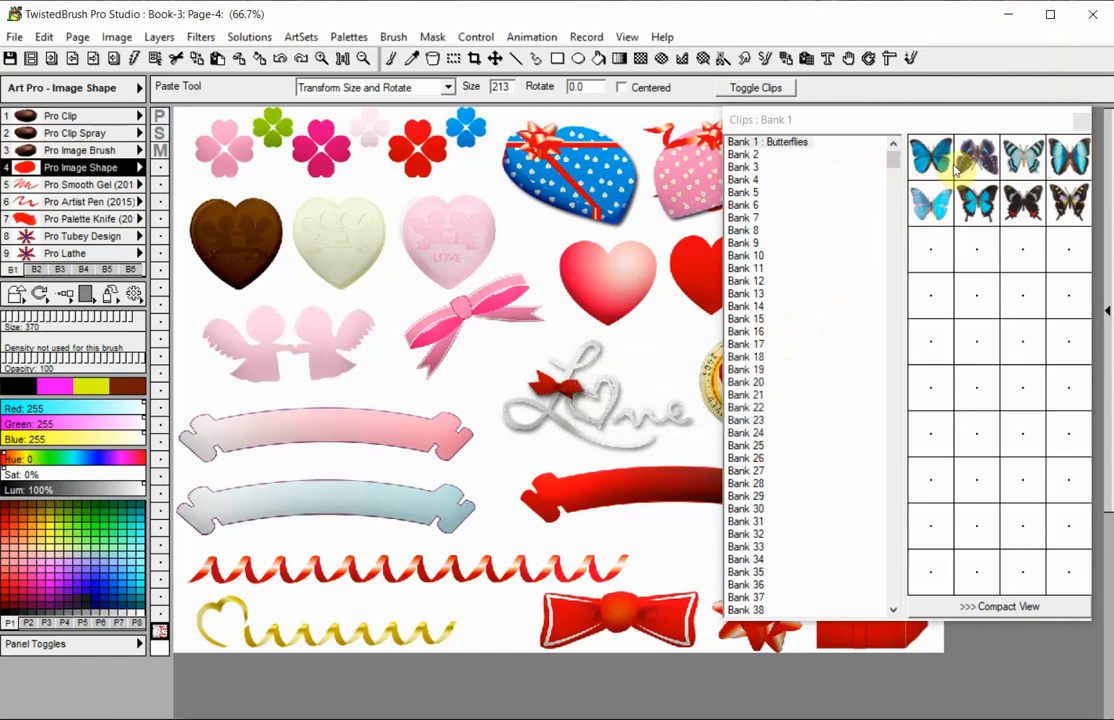
Export the Butterflies clip bank to the My-clips folder under the file name butterflies
right_click(945, 152)
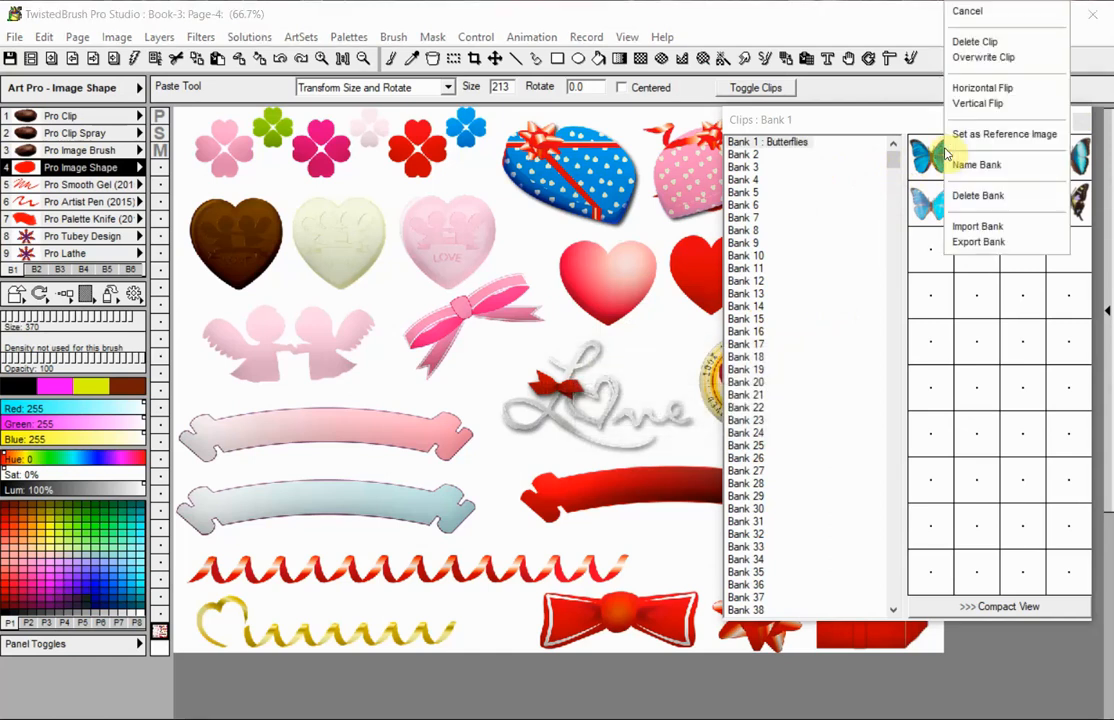
click(975, 242)
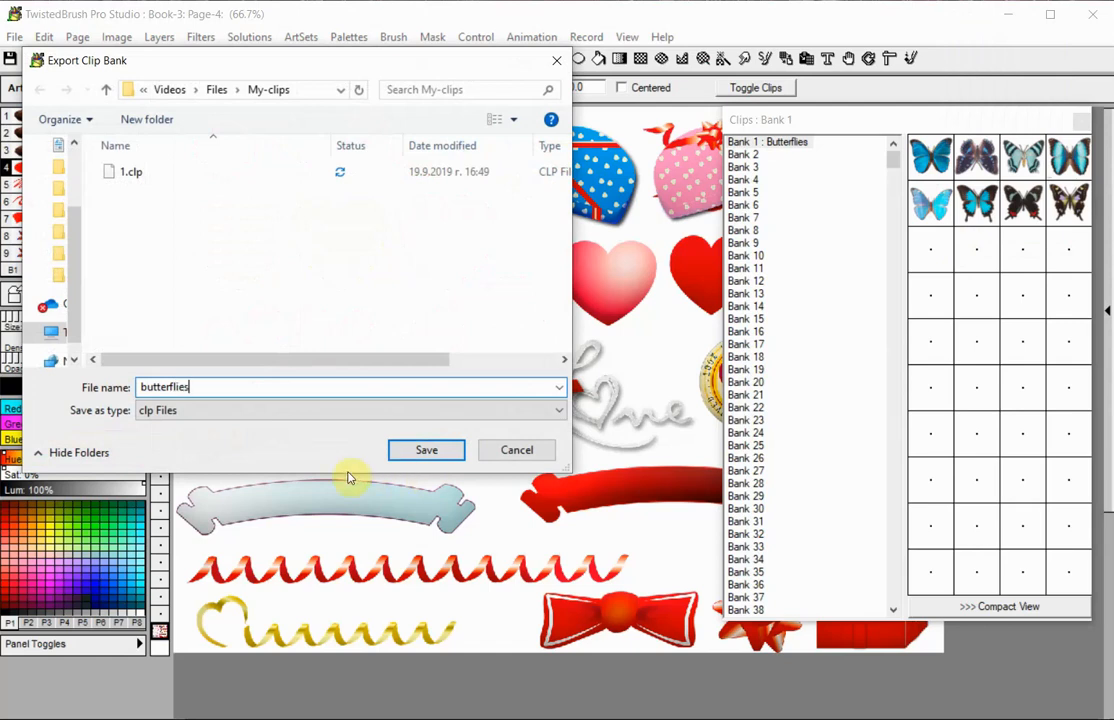
click(450, 452)
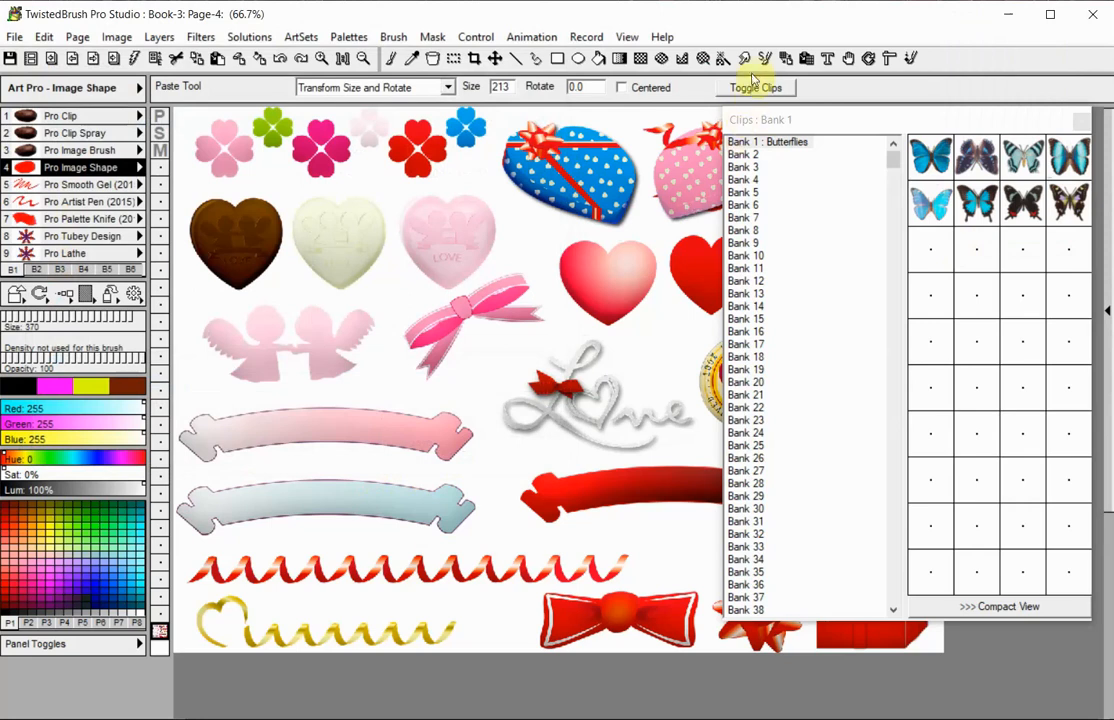
Copy the brown chocolate heart with the Copy tool and store it in the first slot of clip Bank 6
click(788, 59)
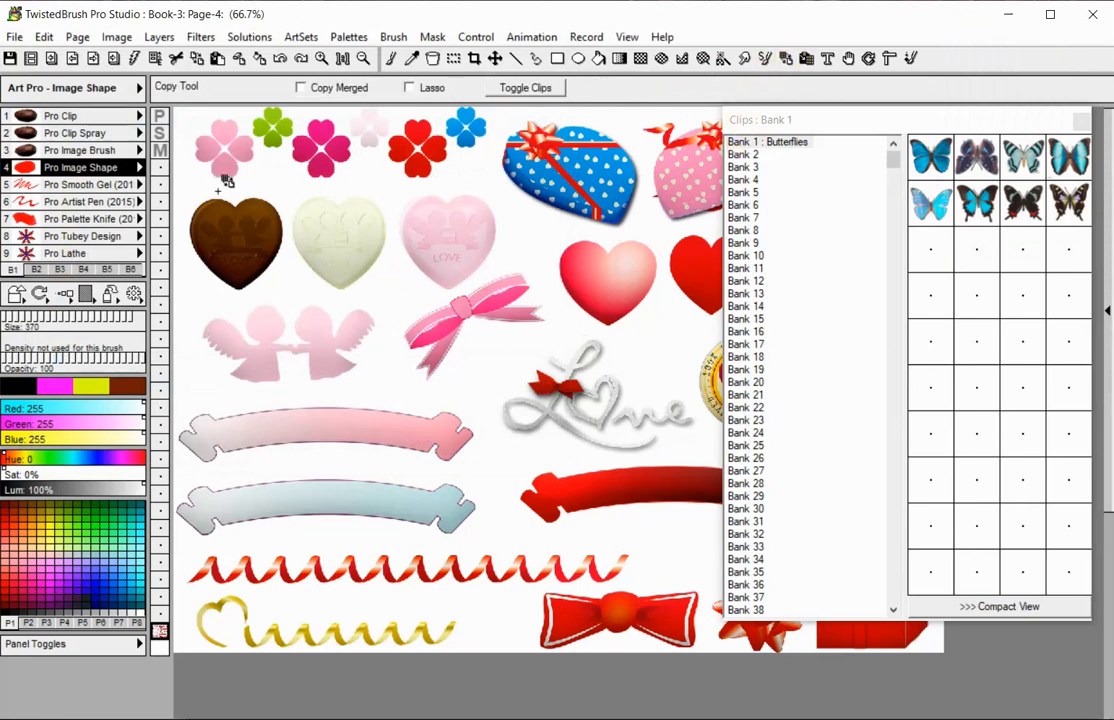
drag(179, 185, 296, 287)
click(757, 206)
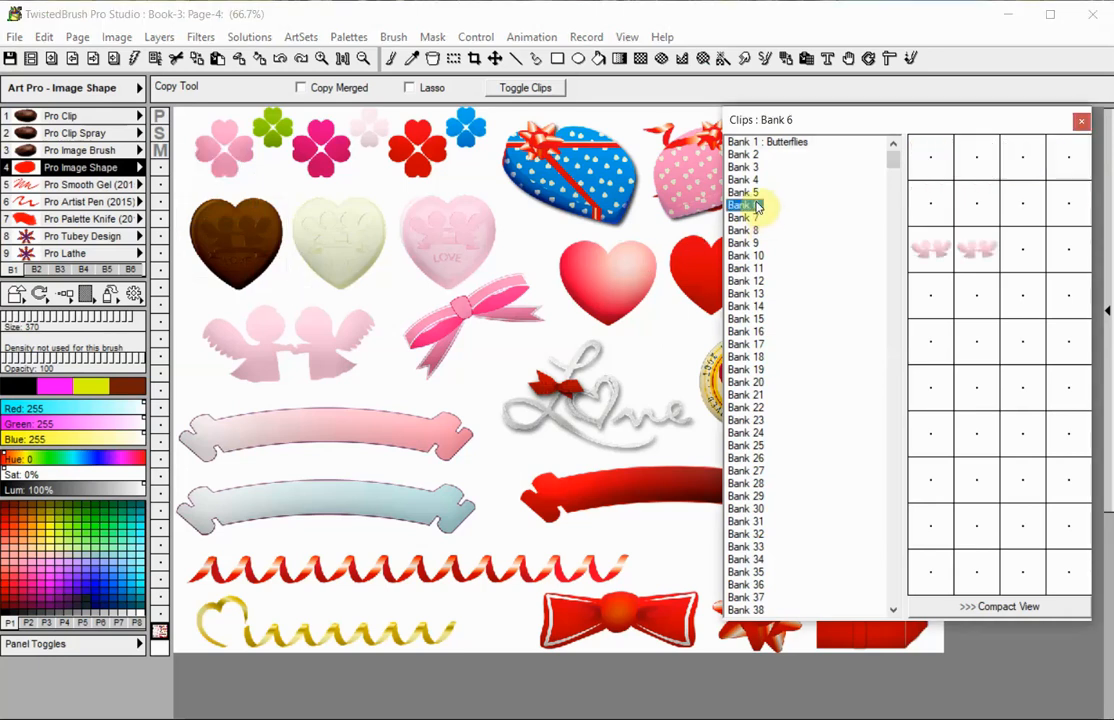
click(933, 165)
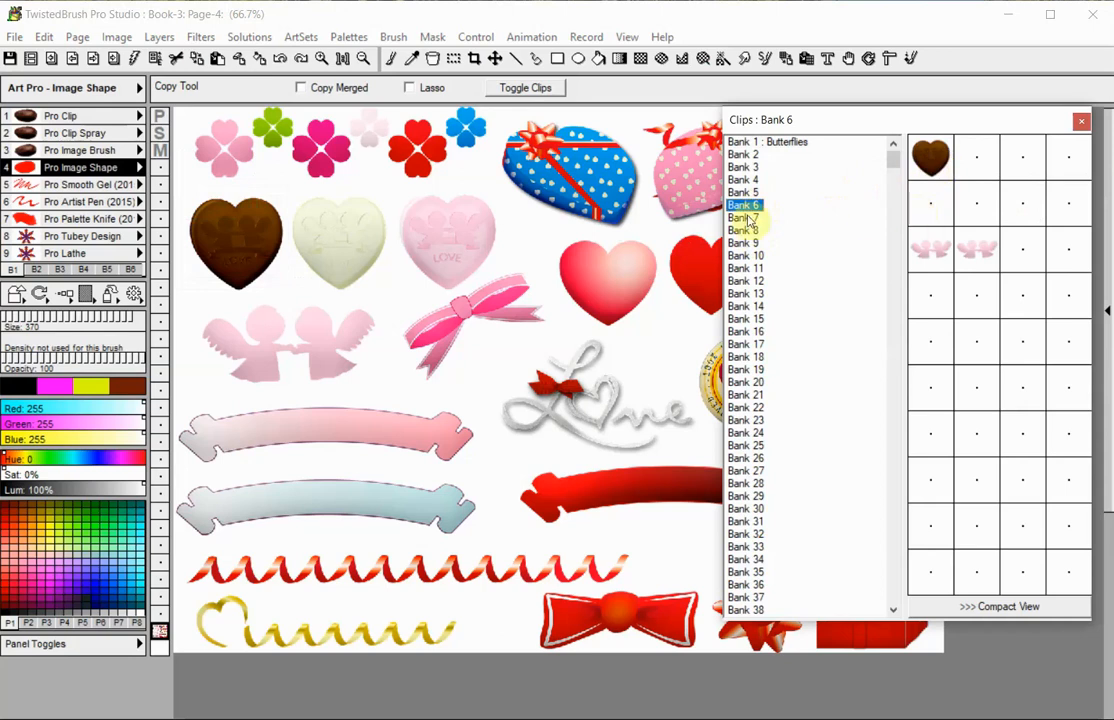
Enable Lasso for the Copy tool, copy the pink ribbon bow and store it in the second slot of Bank 6
click(409, 88)
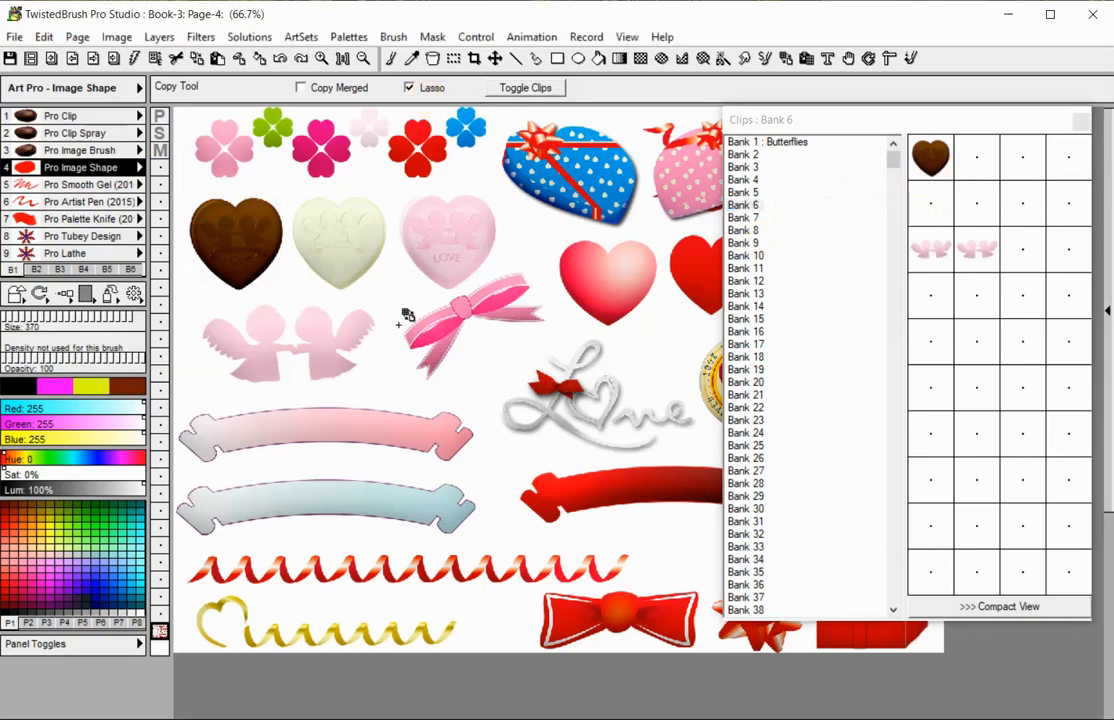
mouse_move(399, 325)
mouse_down()
mouse_move(410, 305)
mouse_move(521, 265)
mouse_move(543, 284)
mouse_move(557, 330)
mouse_move(486, 338)
mouse_move(447, 386)
mouse_move(399, 356)
mouse_up()
click(965, 156)
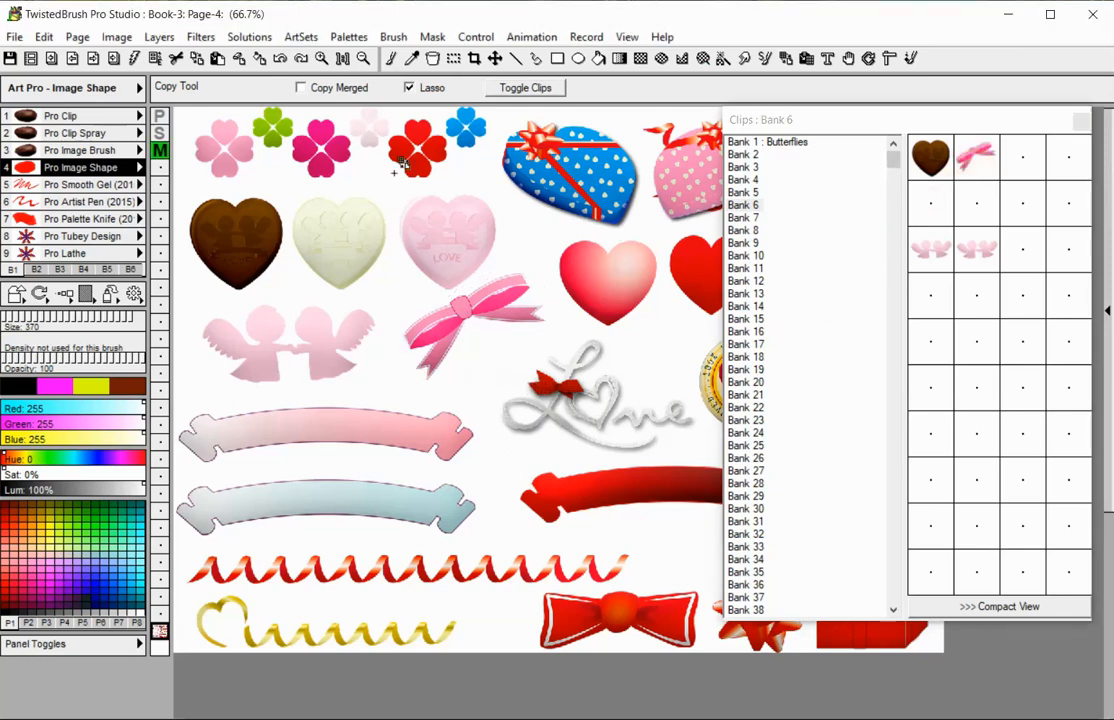
Lasso-copy the embossed pink heart and overwrite the pink bow clip in Bank 6 with it
mouse_move(395, 201)
mouse_down()
mouse_move(468, 181)
mouse_move(498, 214)
mouse_move(500, 247)
mouse_move(485, 273)
mouse_move(438, 290)
mouse_move(410, 264)
mouse_move(392, 218)
mouse_up()
right_click(984, 163)
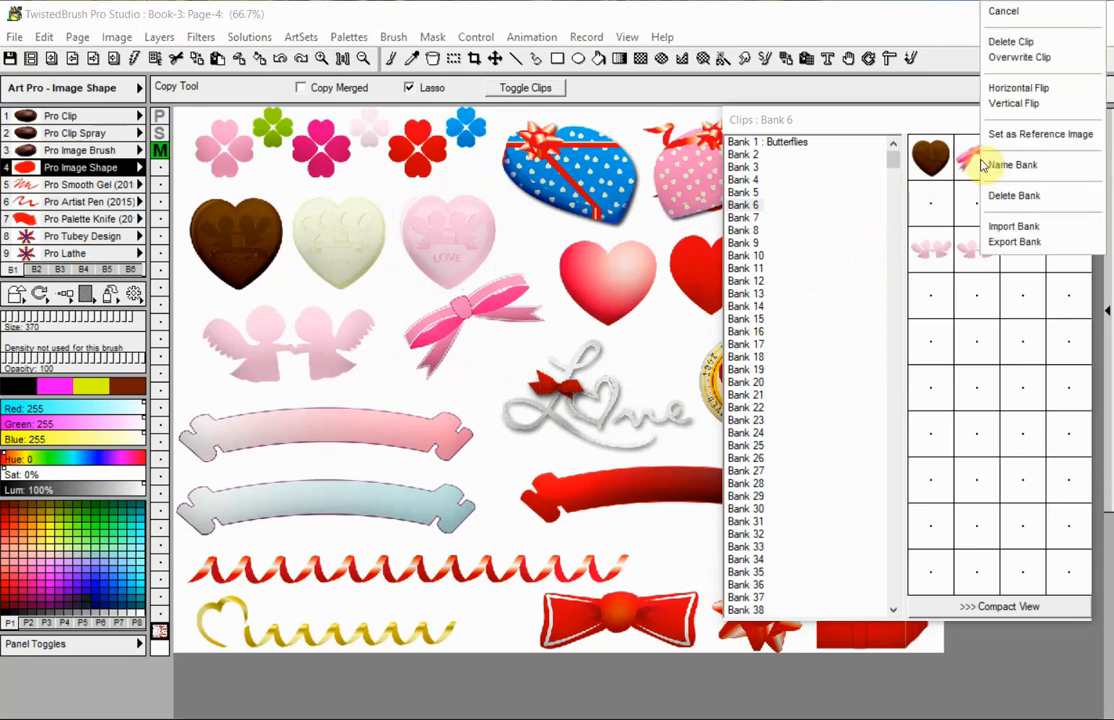
click(1005, 57)
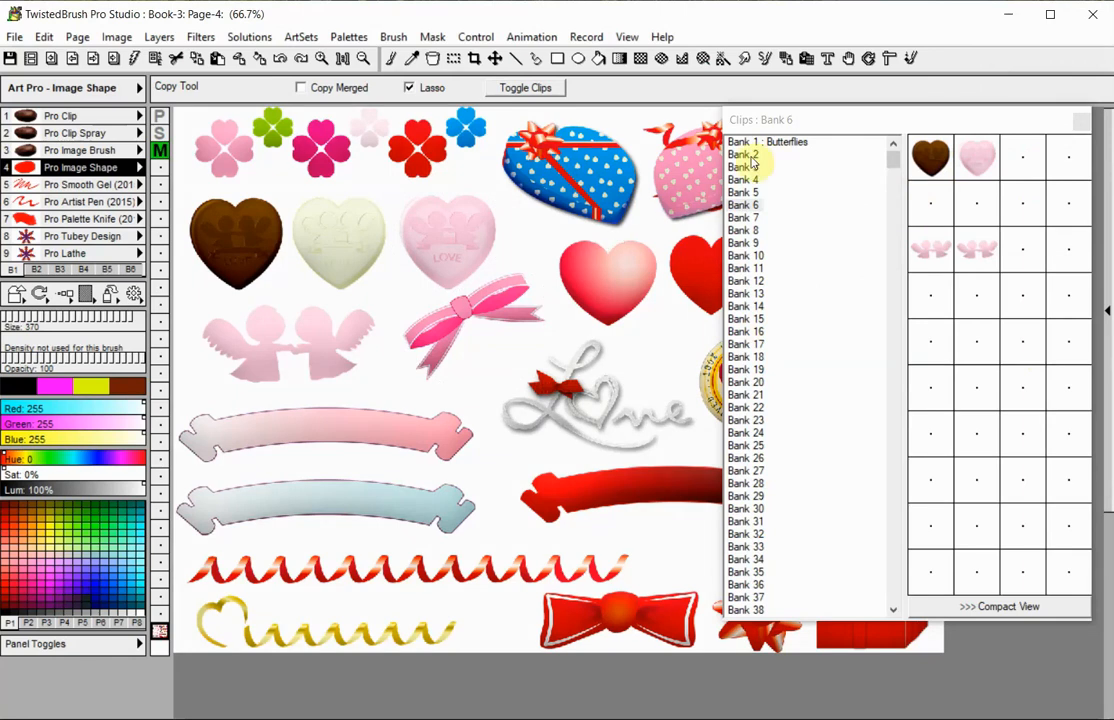
Switch to blank Page 8 of Book 3 and paste the pink angels clip from Bank 6 with the Paste tool
click(807, 62)
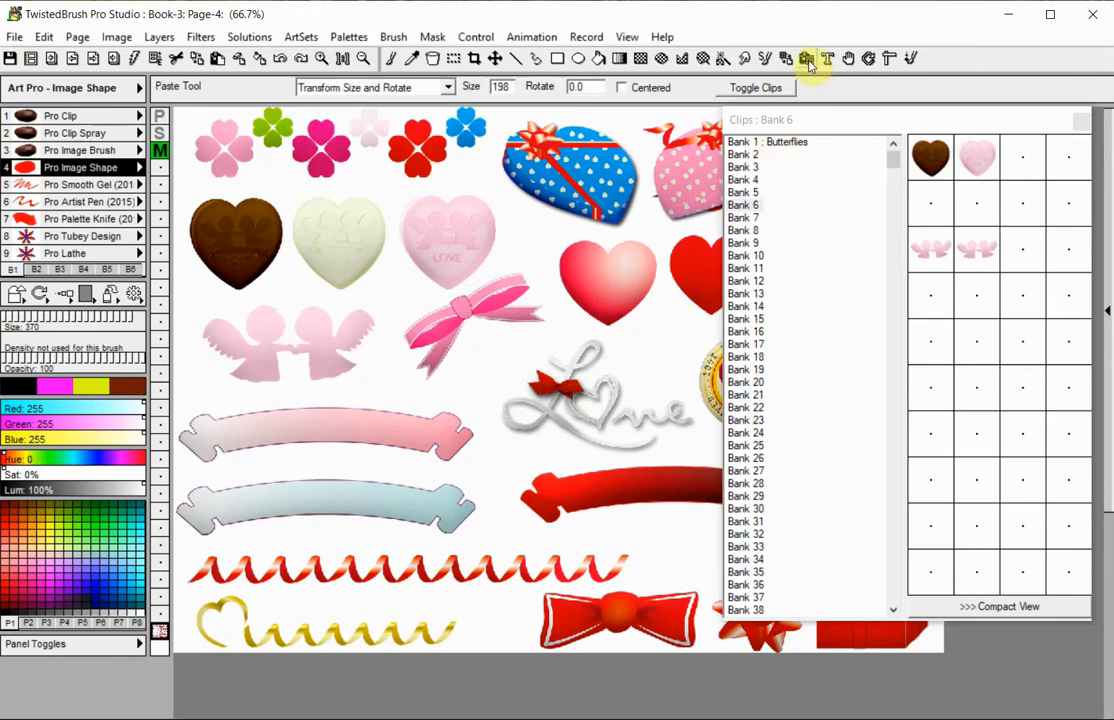
click(31, 58)
double_click(918, 405)
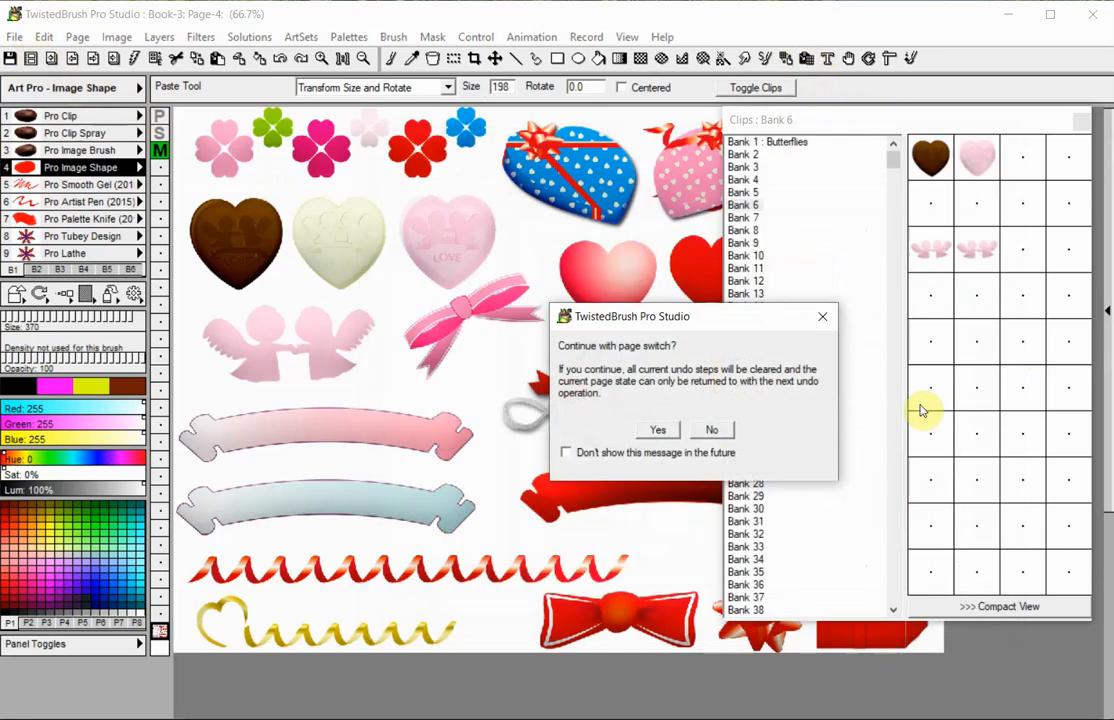
click(658, 429)
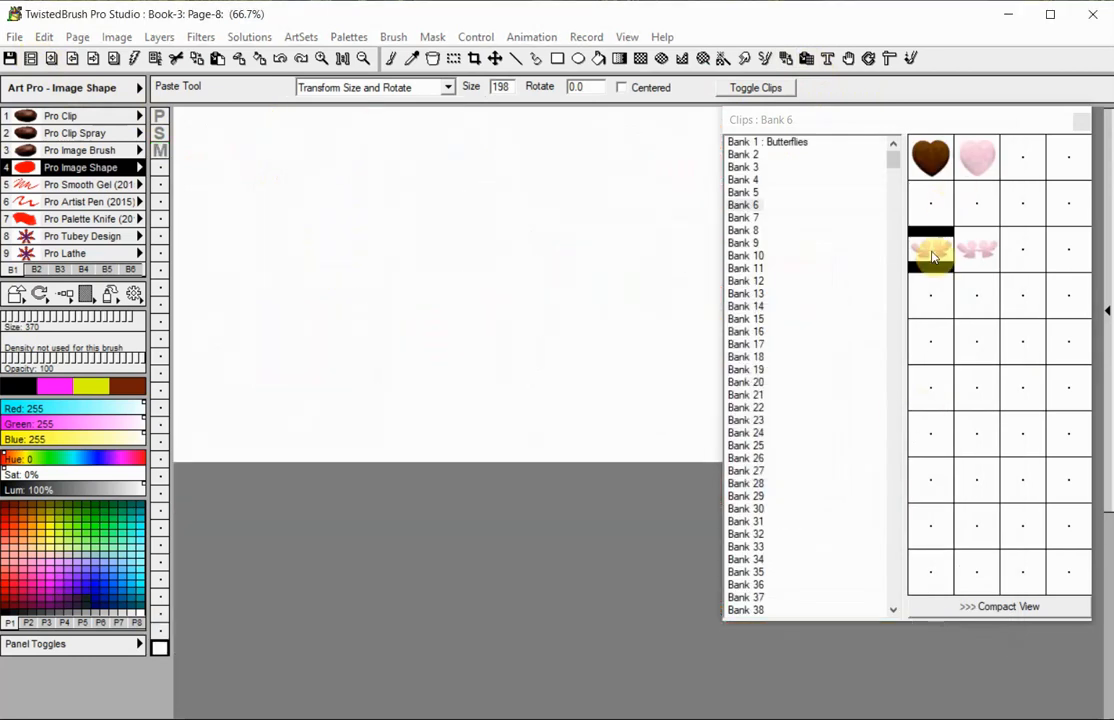
click(474, 280)
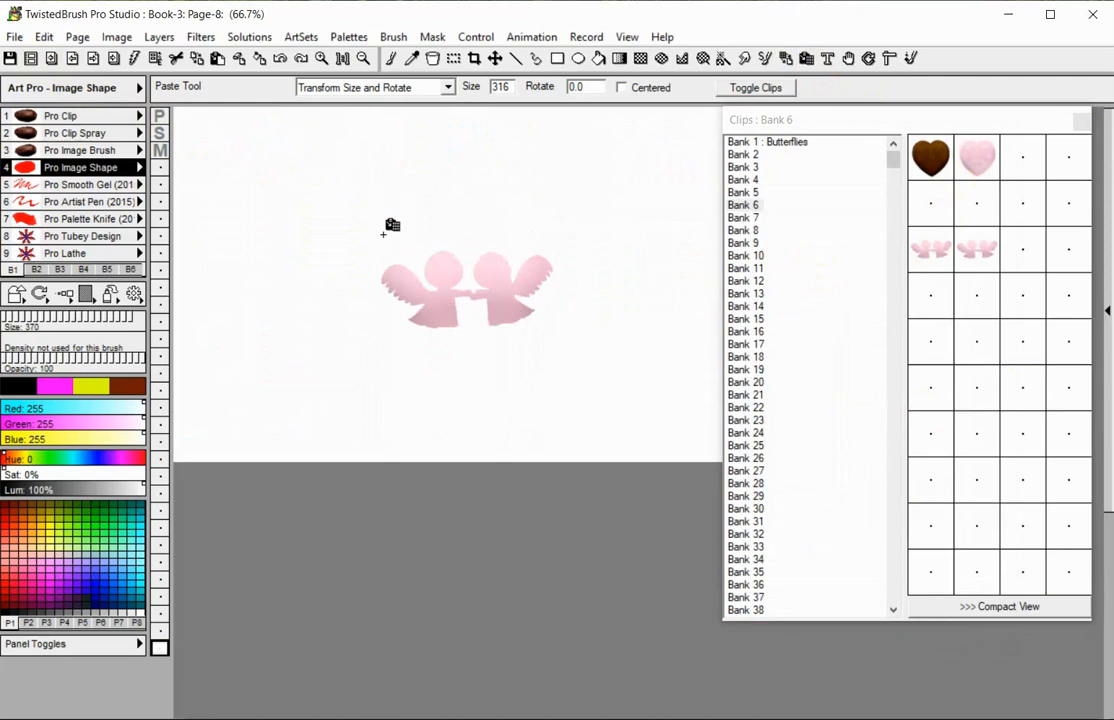
Paste another copy of the pink angels clip, about size 417, beside the first one using the Transform Size mode
click(385, 88)
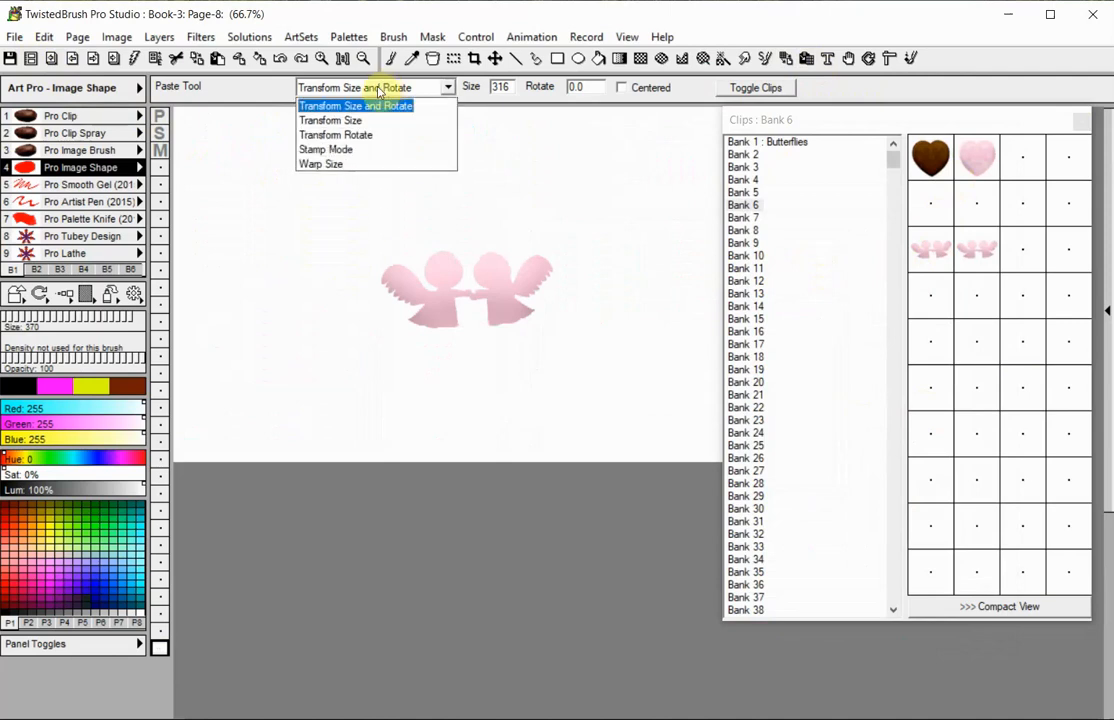
click(328, 117)
drag(270, 238, 143, 13)
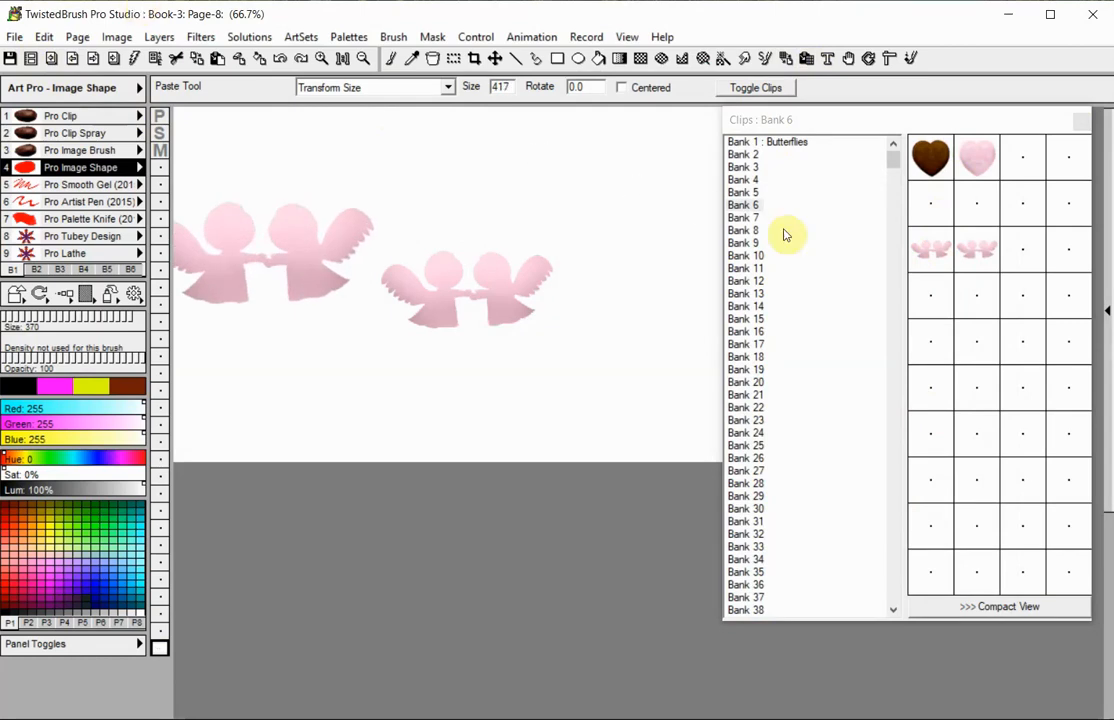
Paste the blue butterfly from Bank 1 : Butterflies beside the angels with Transform Size and Rotate, about size 108 and rotated about 29 degrees
click(781, 143)
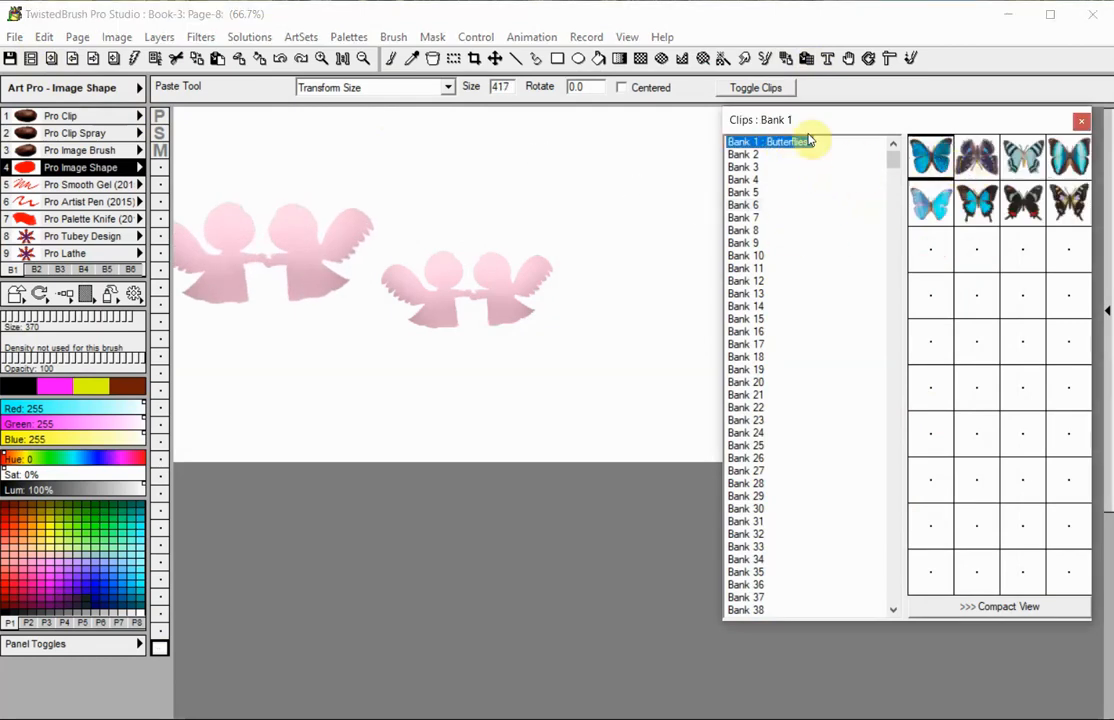
click(446, 88)
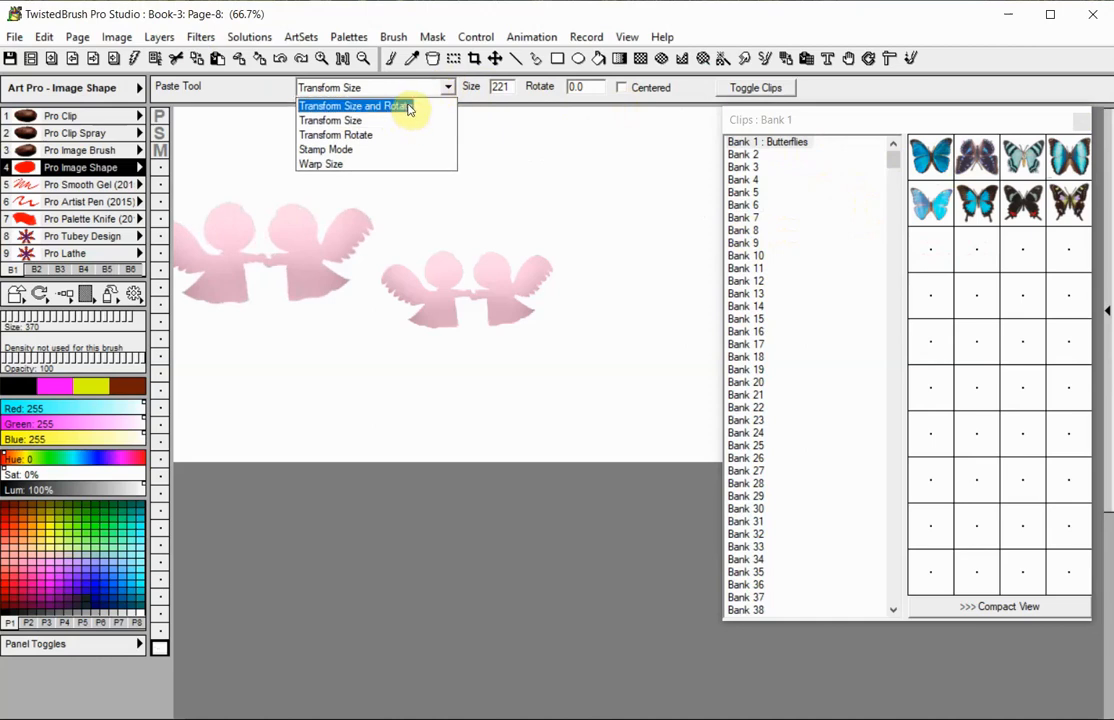
click(408, 106)
drag(613, 220, 670, 324)
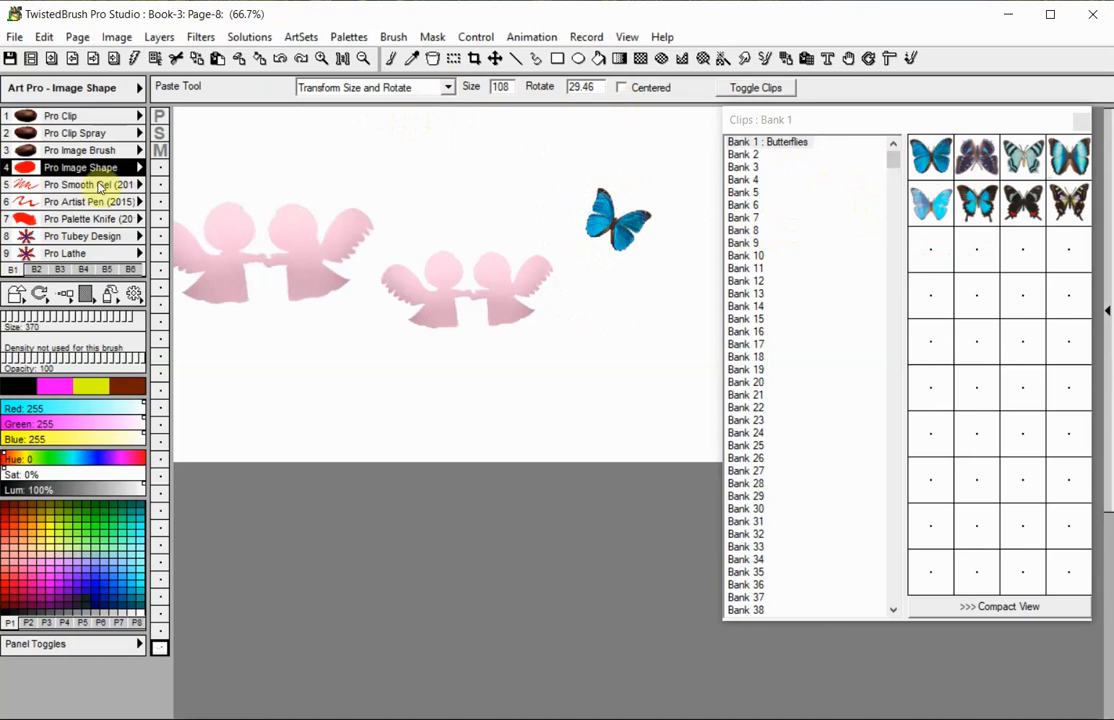
Paint a short curved trail of small blue butterflies above the smaller angels with the Pro Clip brush
click(50, 116)
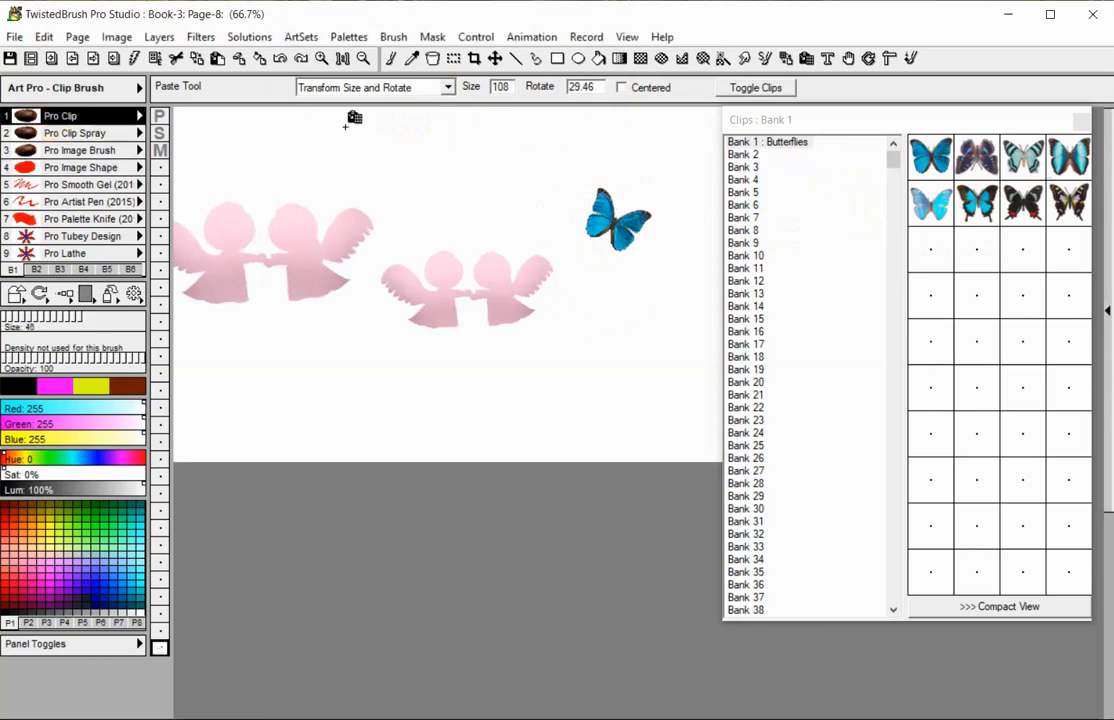
click(391, 58)
mouse_move(479, 207)
mouse_down()
mouse_move(491, 169)
mouse_move(536, 157)
mouse_up()
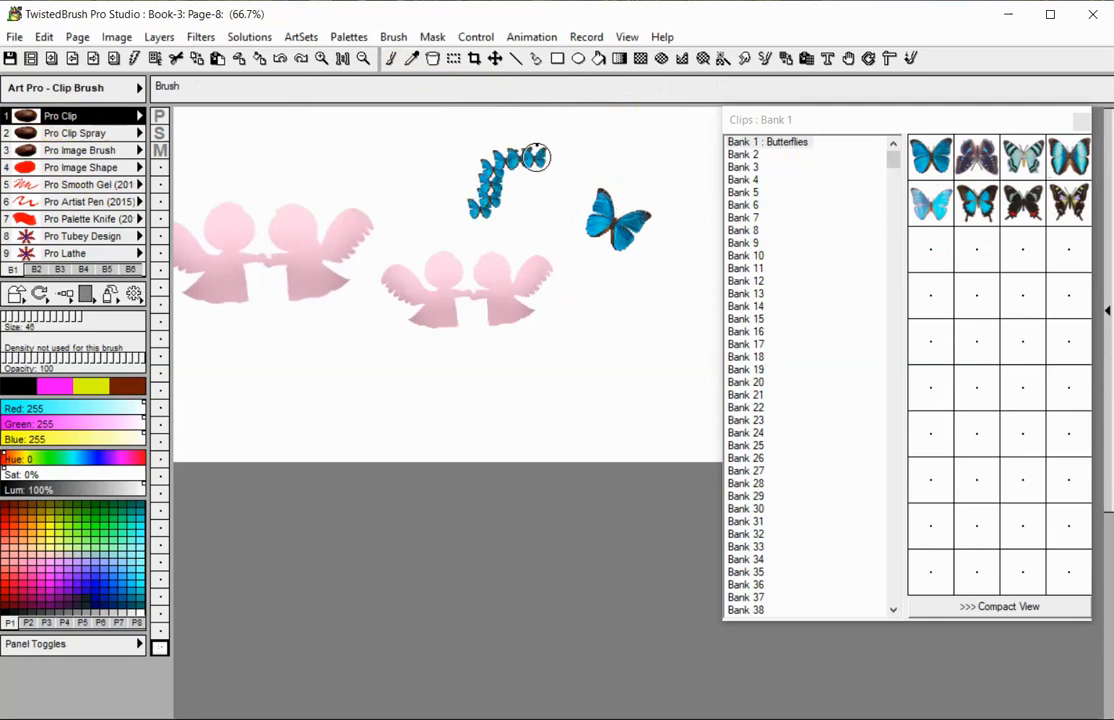
Spray large blue butterflies across the lower part of the page with the Pro Clip Spray brush at size 196
click(95, 132)
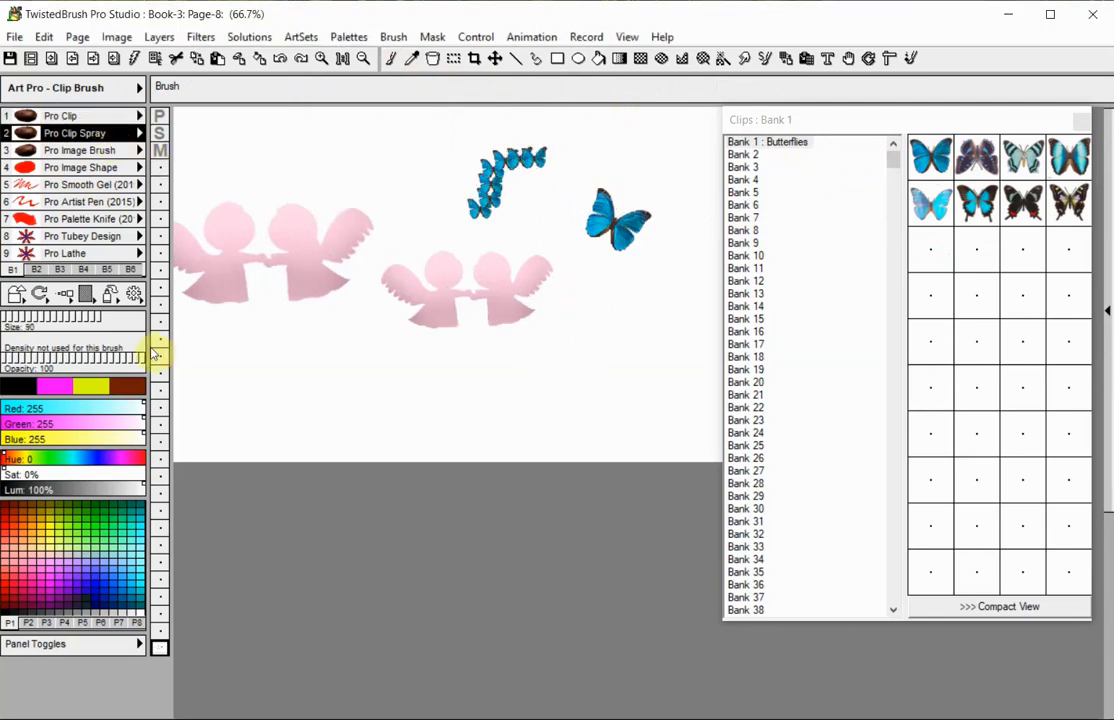
click(114, 318)
click(650, 390)
mouse_move(650, 390)
mouse_down()
mouse_move(527, 403)
mouse_move(497, 385)
mouse_move(452, 404)
mouse_up()
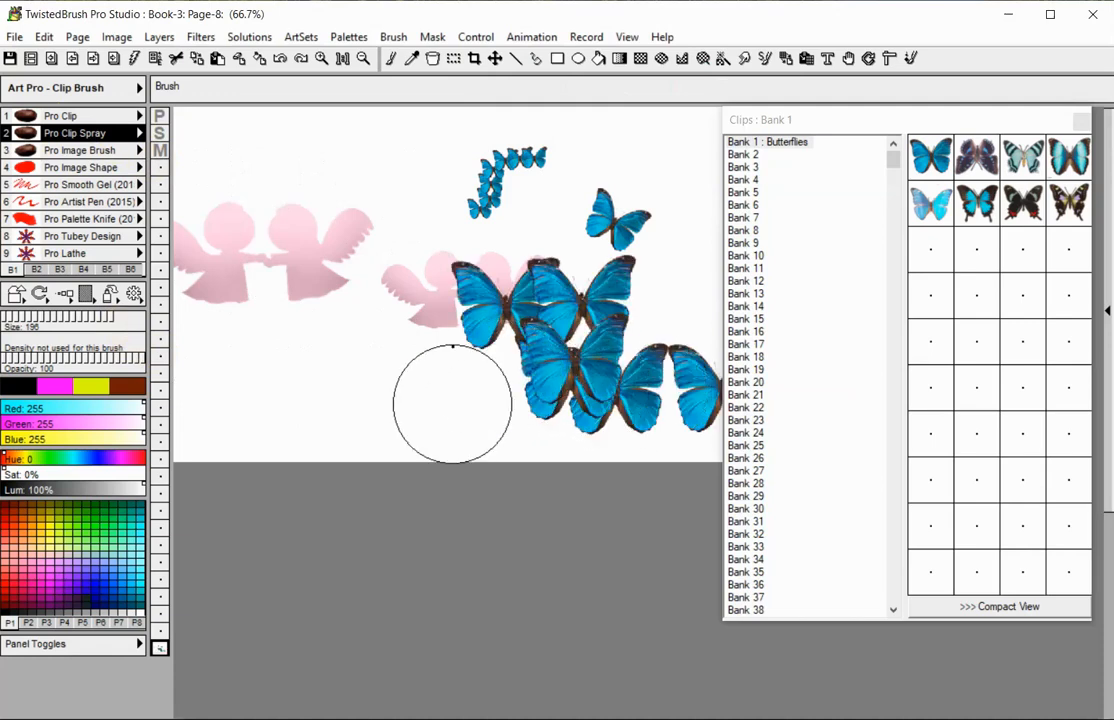
Stamp the butterfly silhouette over the angels with the Pro Image Shape brush, once in white and twice in magenta
click(85, 167)
click(361, 314)
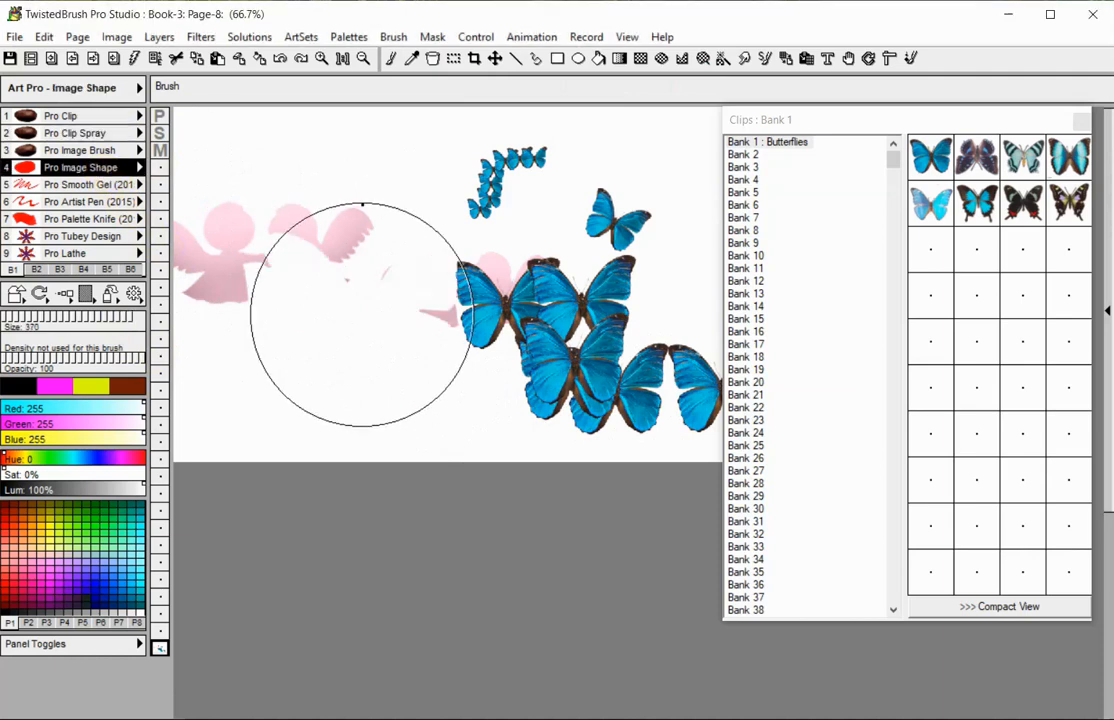
click(54, 386)
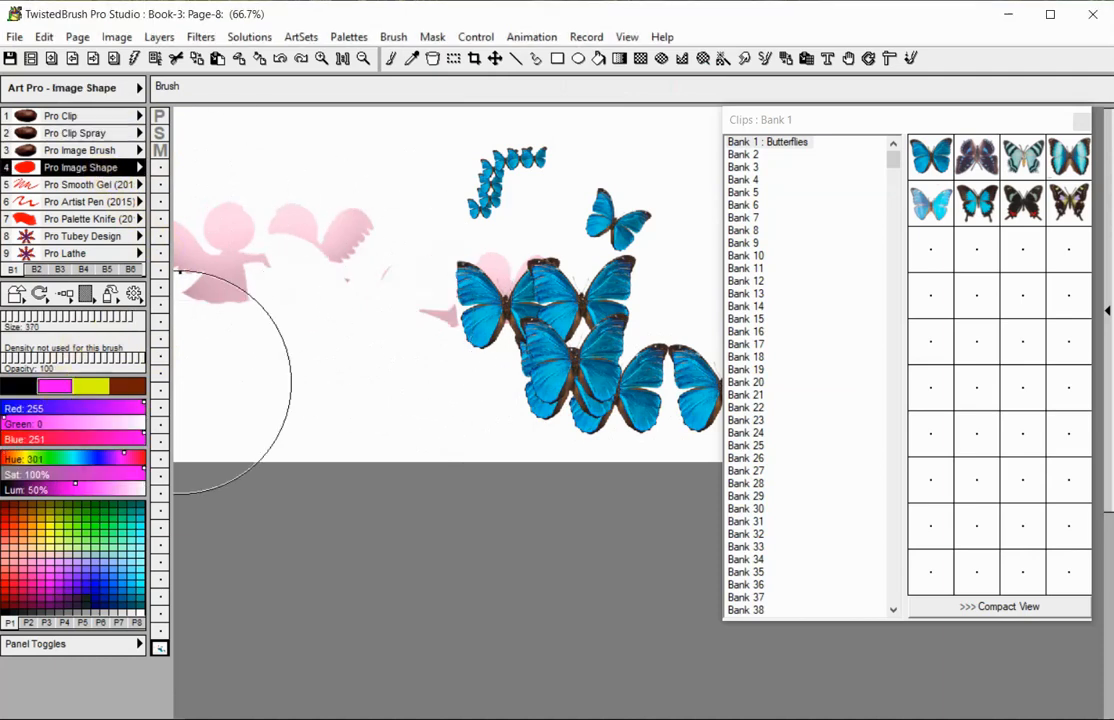
click(304, 308)
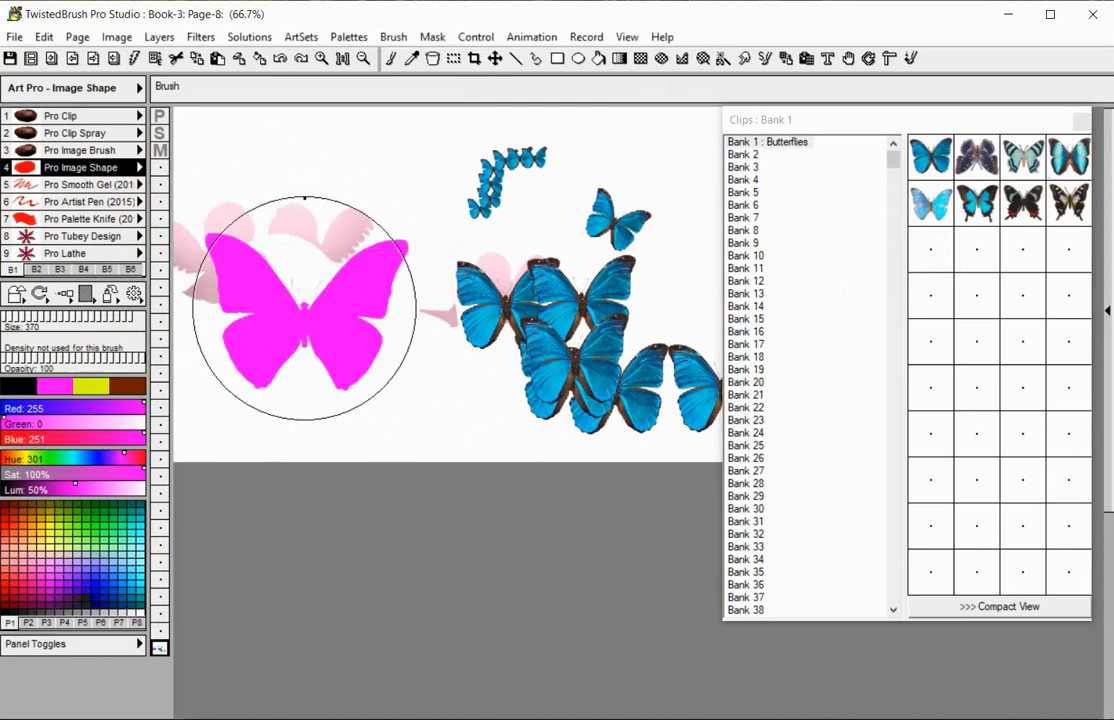
click(399, 186)
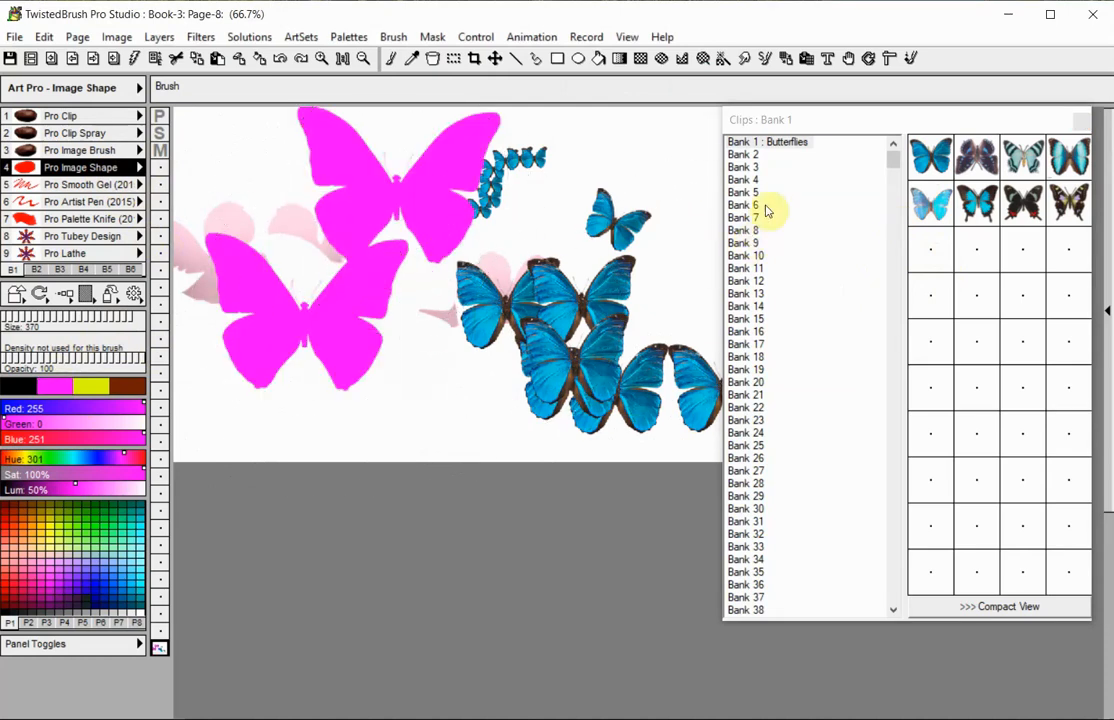
Paste the whale shark underwater clip from Bank 2 as a new image, replacing the page without saving it
click(750, 155)
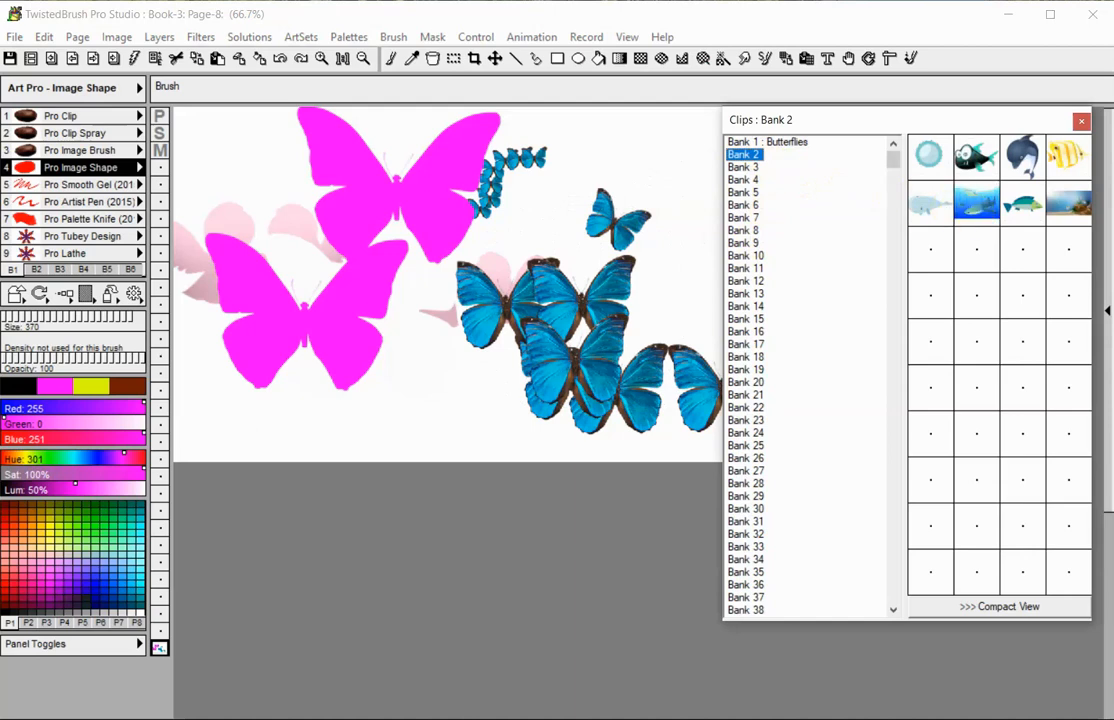
click(40, 38)
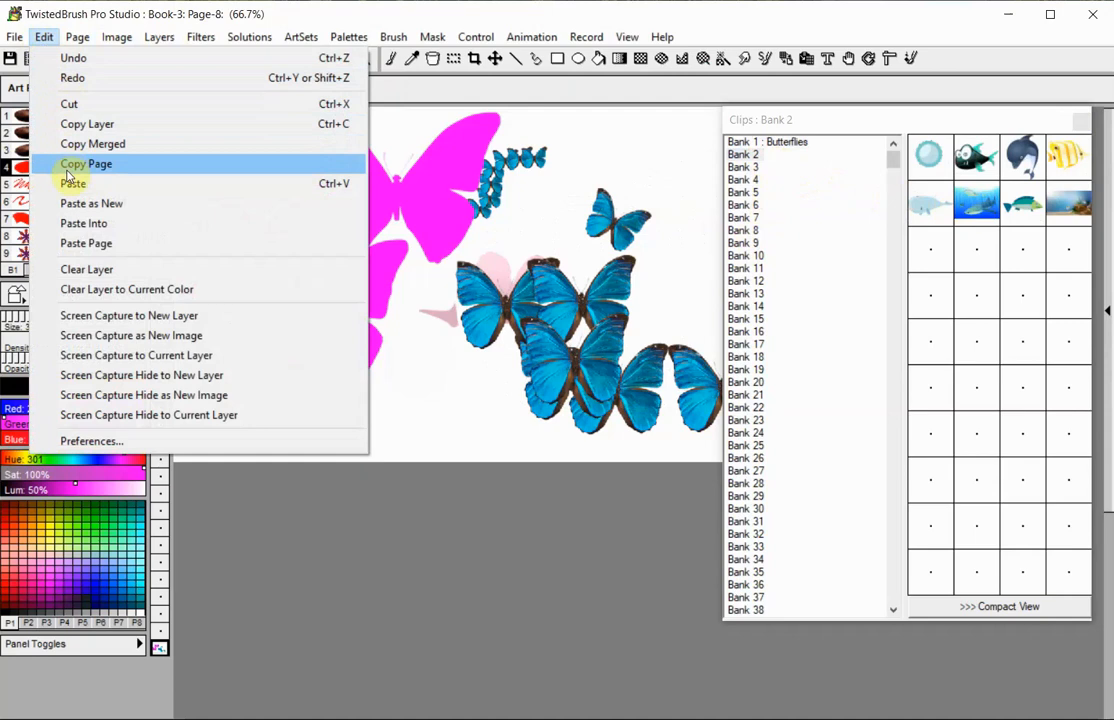
click(80, 204)
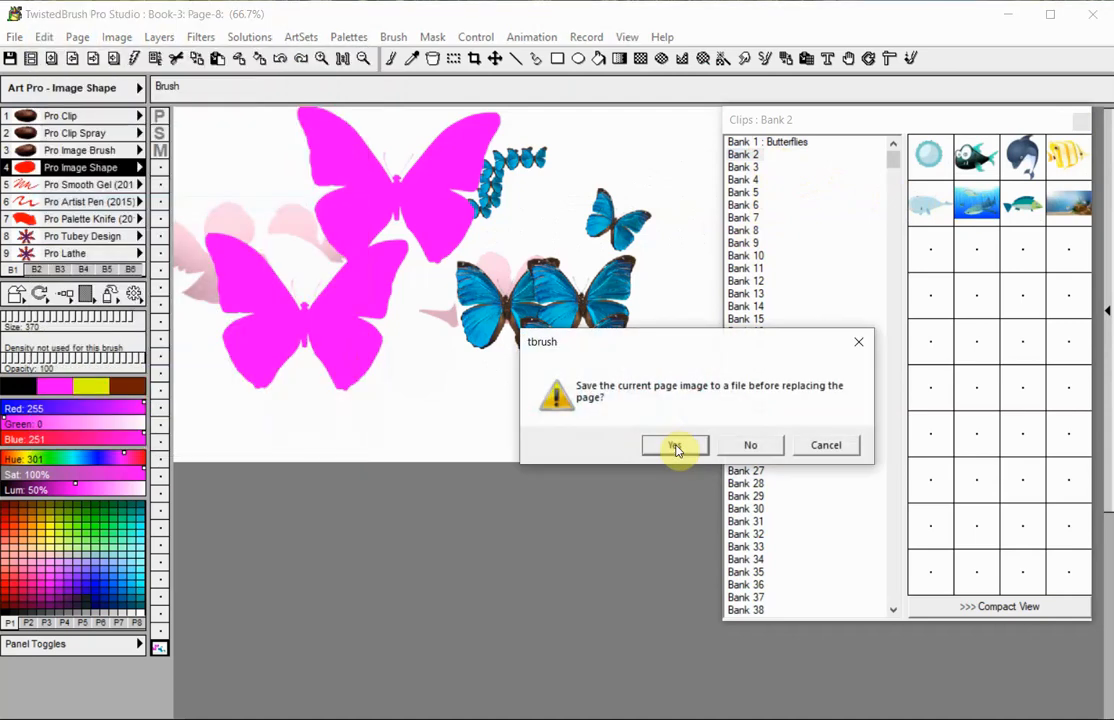
click(748, 446)
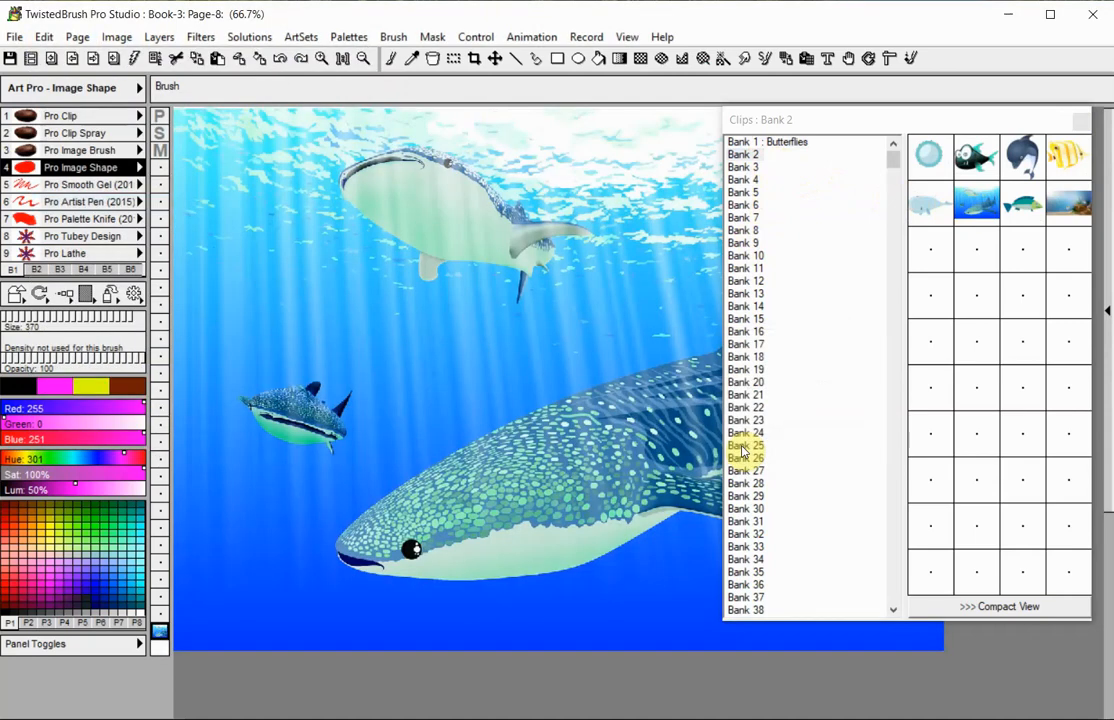